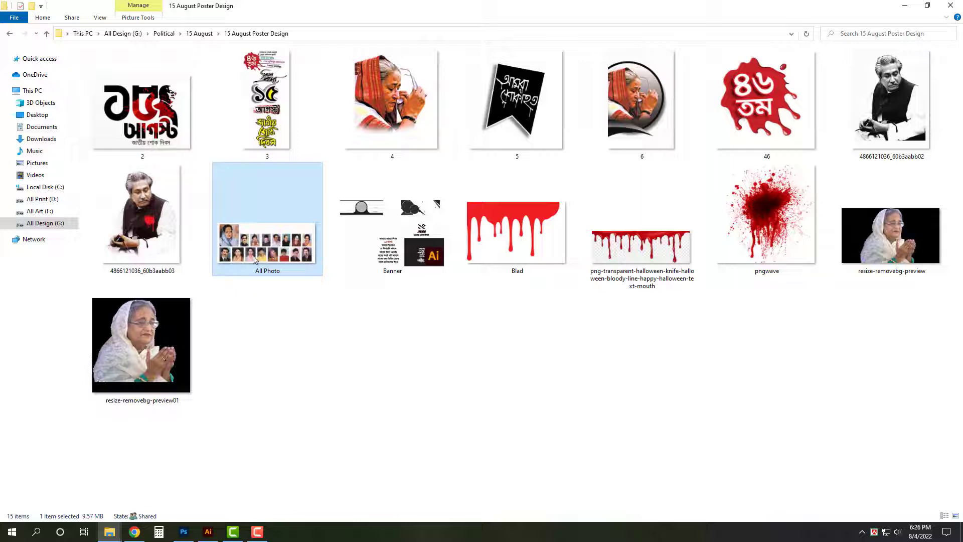
# Place the All Photo image from the 15 August Poster Design folder in the Illustrator banner document, scaled down below the artwork
pyautogui.moveTo(255, 259); pyautogui.dragTo(609, 284)
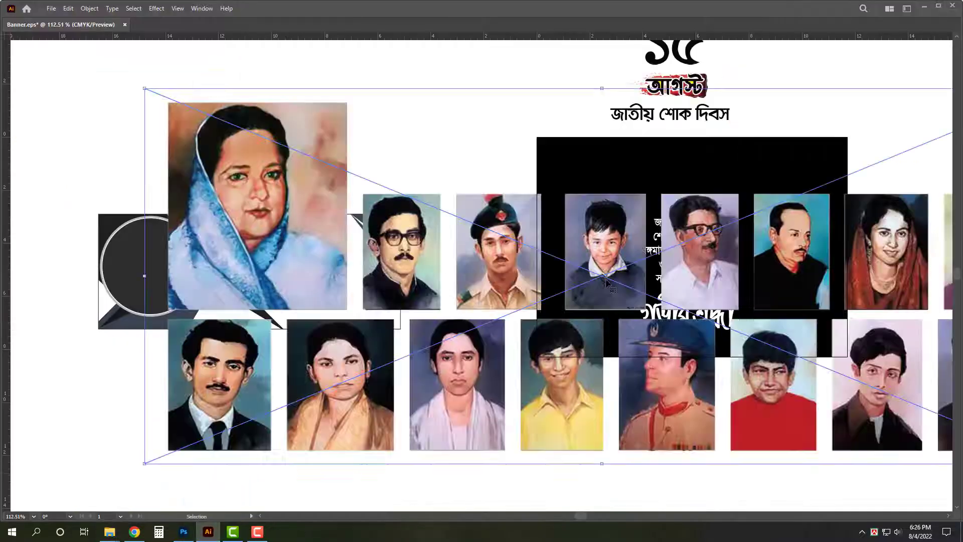
pyautogui.moveTo(601, 90); pyautogui.dragTo(605, 233)
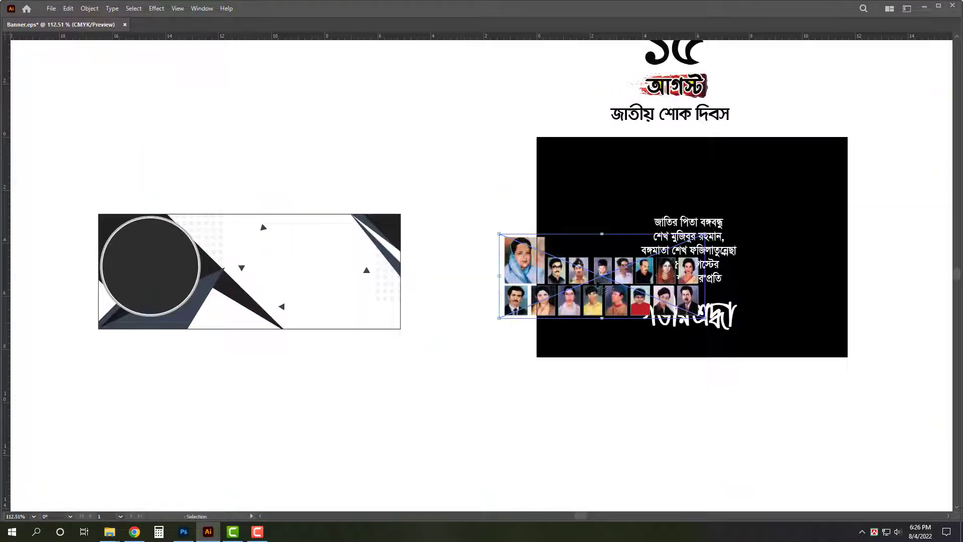
pyautogui.moveTo(602, 269); pyautogui.dragTo(508, 327)
pyautogui.moveTo(110, 532)
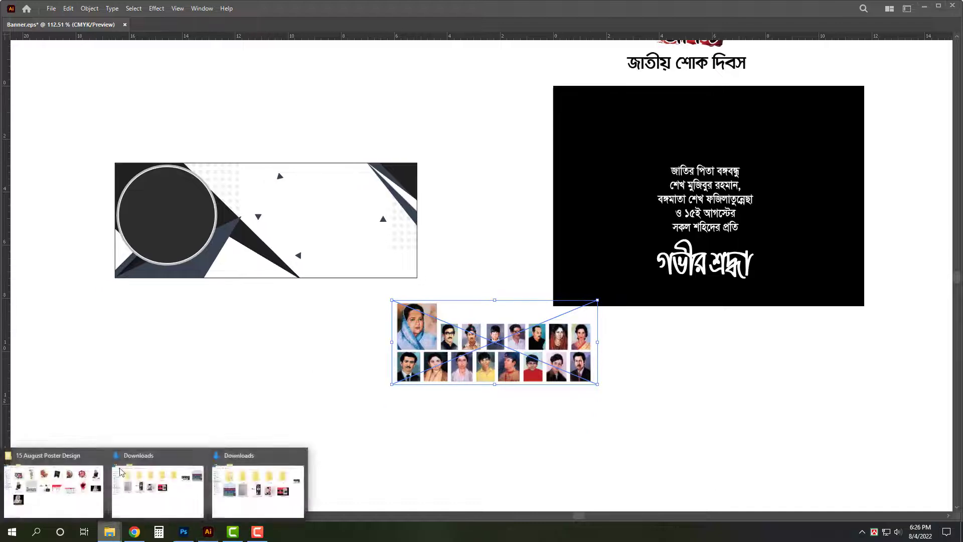
pyautogui.click(55, 492)
pyautogui.moveTo(142, 216); pyautogui.dragTo(191, 379)
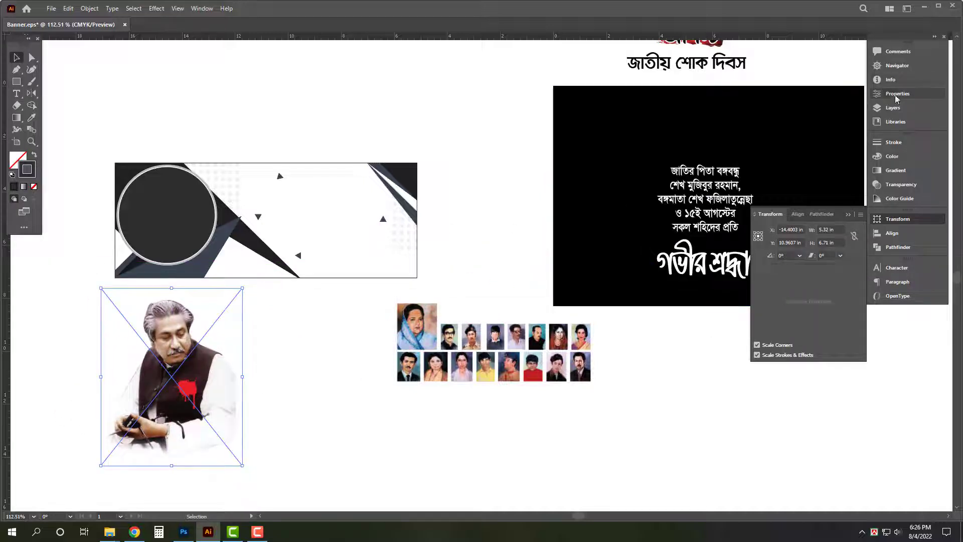
pyautogui.click(897, 95)
pyautogui.click(828, 299)
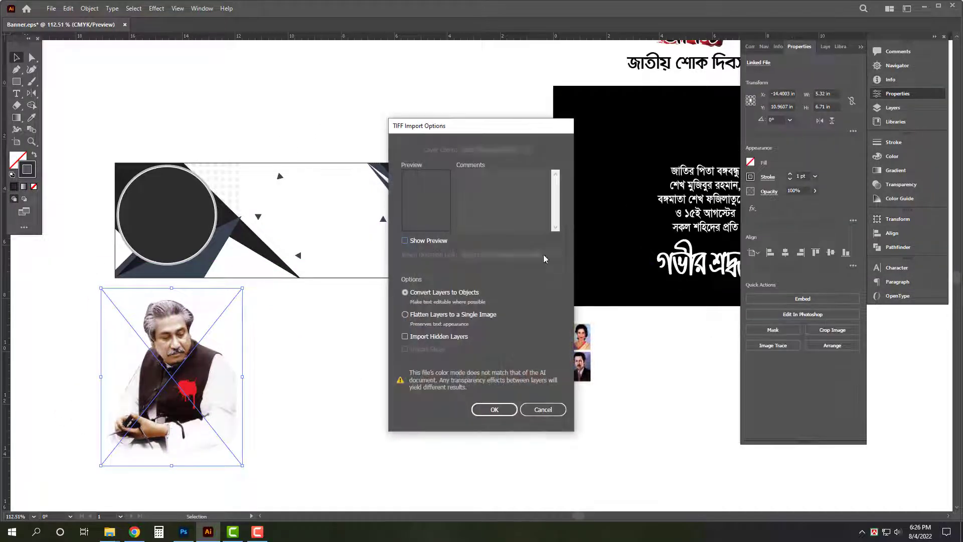
pyautogui.click(446, 315)
pyautogui.click(493, 408)
# Move the portrait over the banner's circular frame and scale it down to fit the circle
pyautogui.moveTo(173, 396); pyautogui.dragTo(208, 240)
pyautogui.scroll(4, 136, 206)
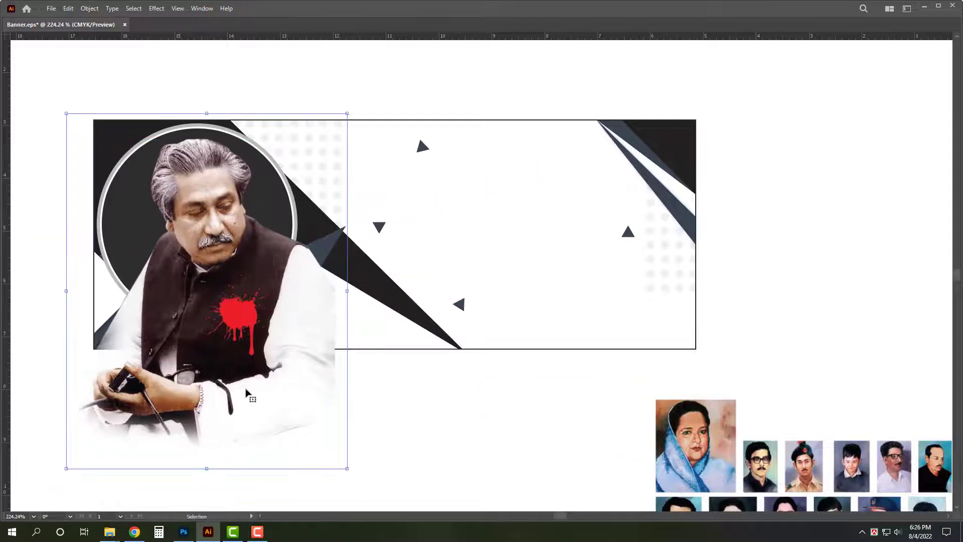
pyautogui.moveTo(212, 460); pyautogui.dragTo(217, 394)
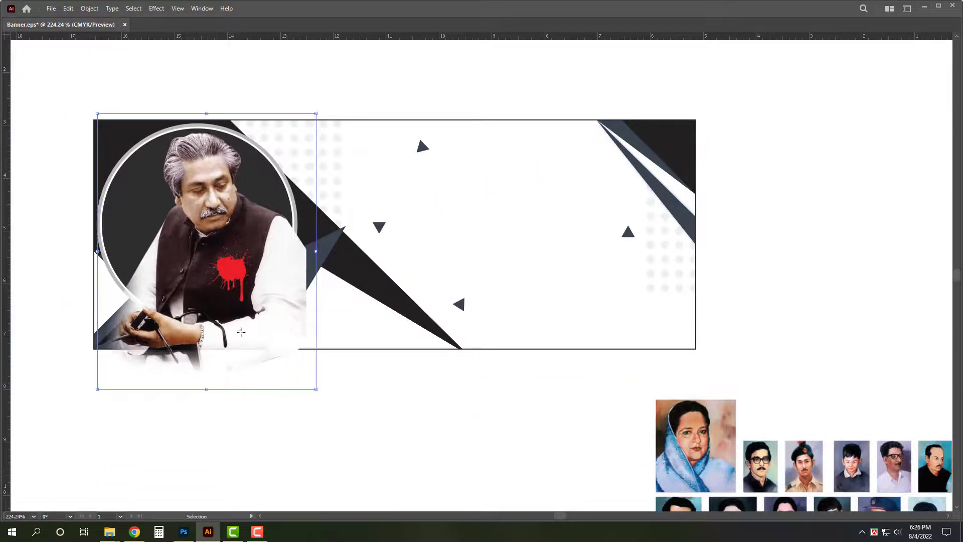
pyautogui.moveTo(242, 334); pyautogui.dragTo(232, 334)
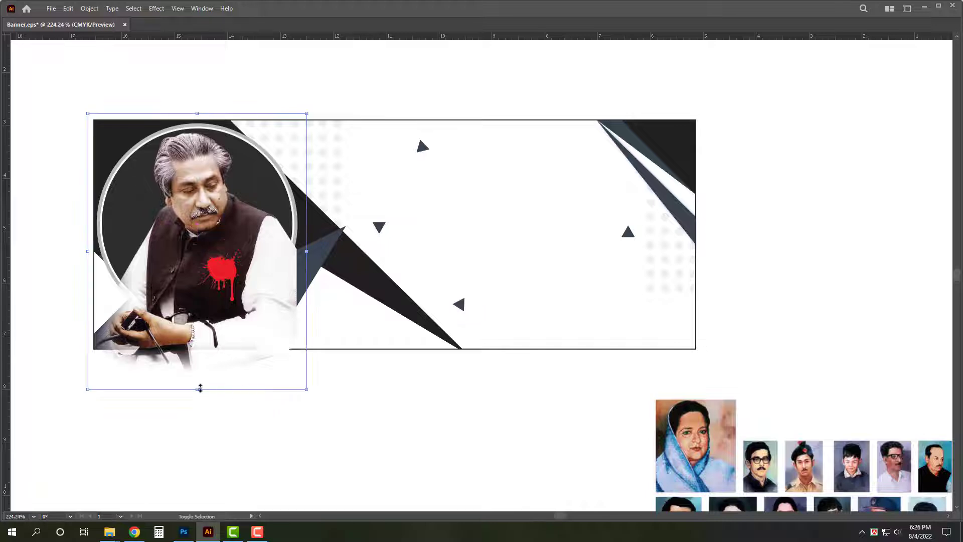
pyautogui.moveTo(200, 388); pyautogui.dragTo(200, 380)
pyautogui.moveTo(200, 116); pyautogui.dragTo(200, 122)
pyautogui.scroll(1, 184, 196)
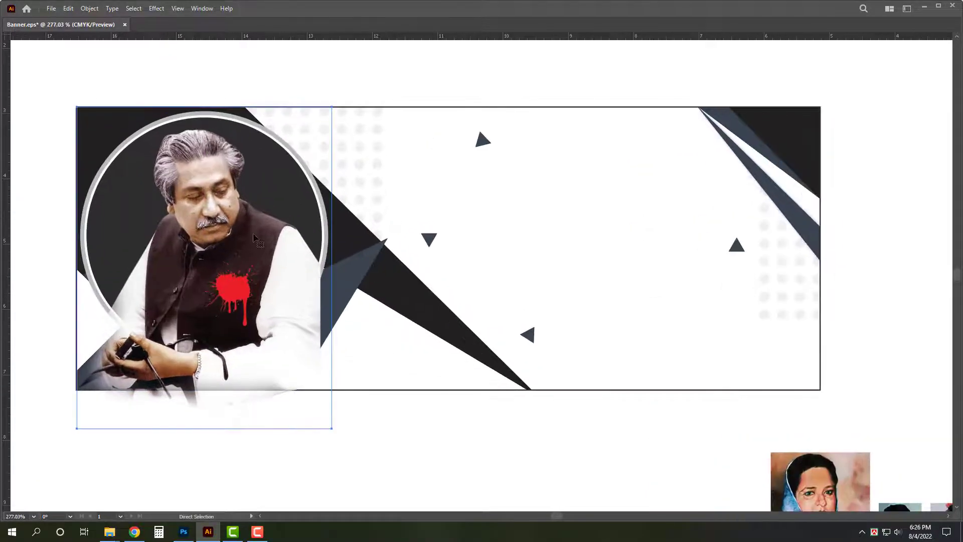
pyautogui.press('v')
pyautogui.click(309, 214)
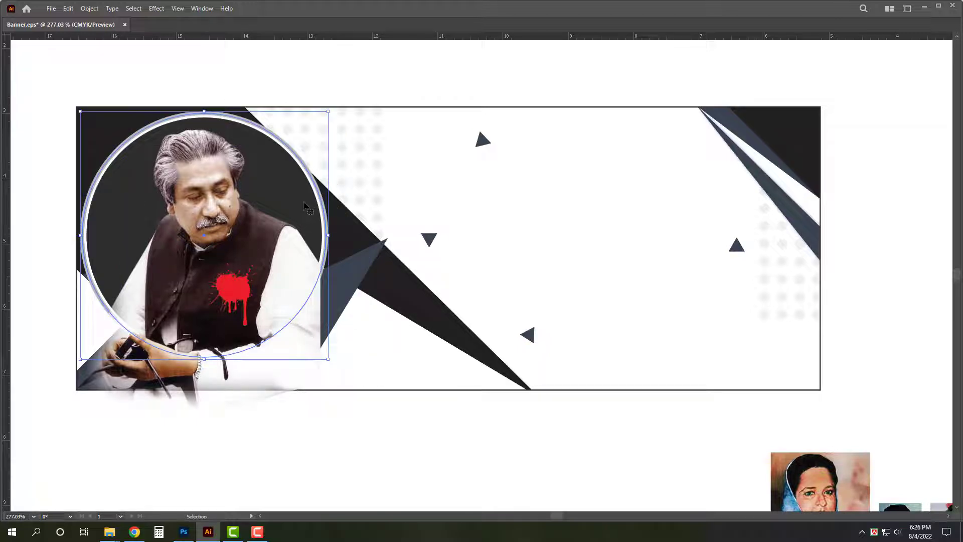
pyautogui.moveTo(289, 200); pyautogui.dragTo(310, 210)
pyautogui.hotkey('ctrl', 'z')
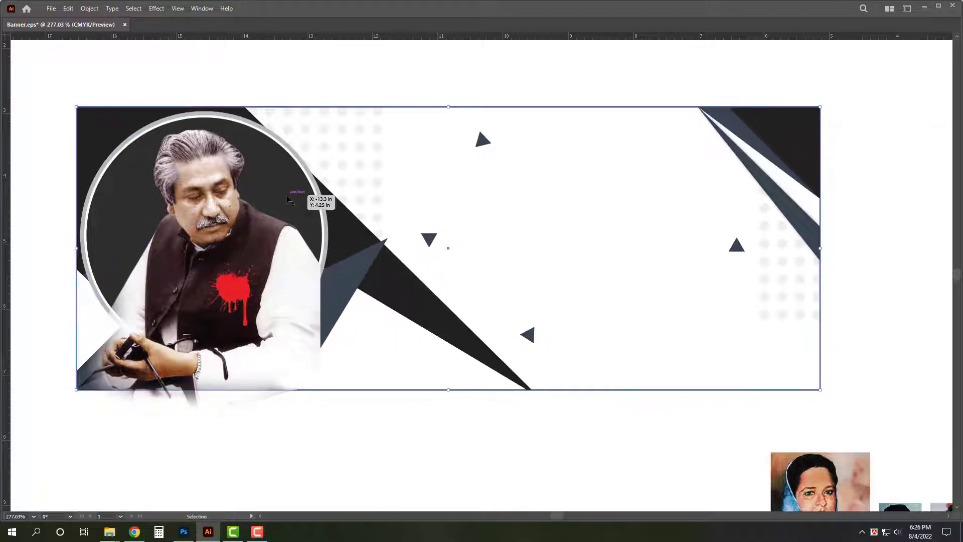
pyautogui.moveTo(272, 164); pyautogui.dragTo(301, 188)
pyautogui.hotkey('ctrl', 'z')
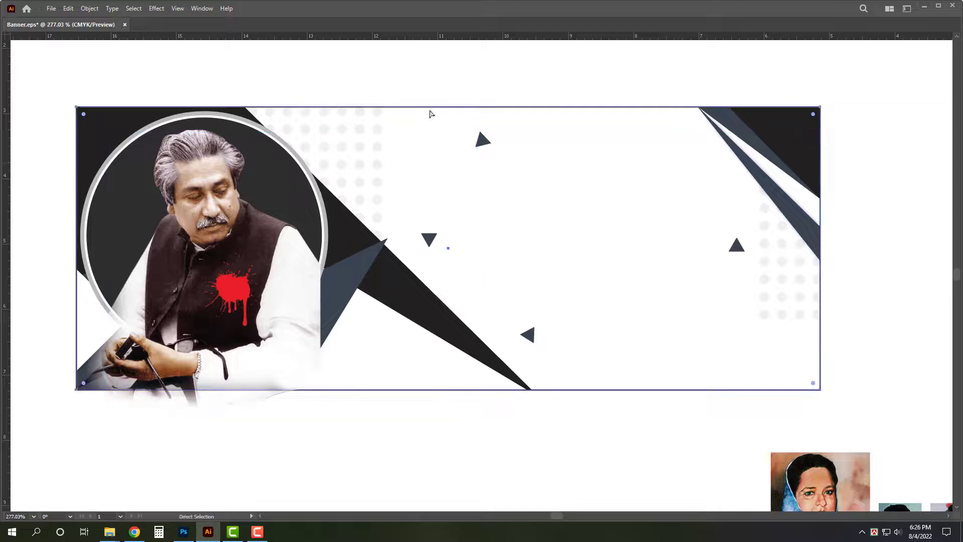
# Bring the dark circle inside the ring to the front of the portrait, locking the obstructing banner artwork meanwhile
pyautogui.moveTo(454, 72); pyautogui.dragTo(518, 205)
pyautogui.hotkey('ctrl', '2')
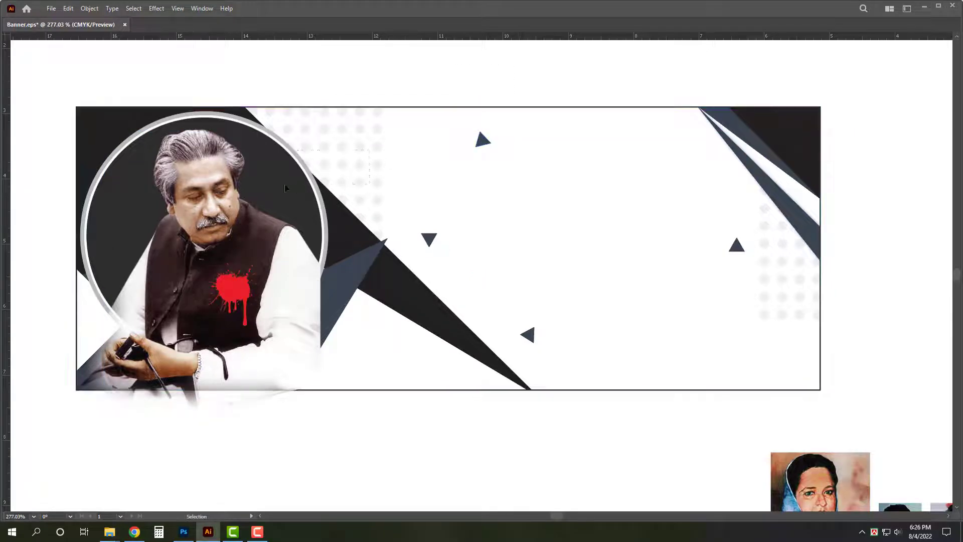
pyautogui.click(285, 188)
pyautogui.press('Delete')
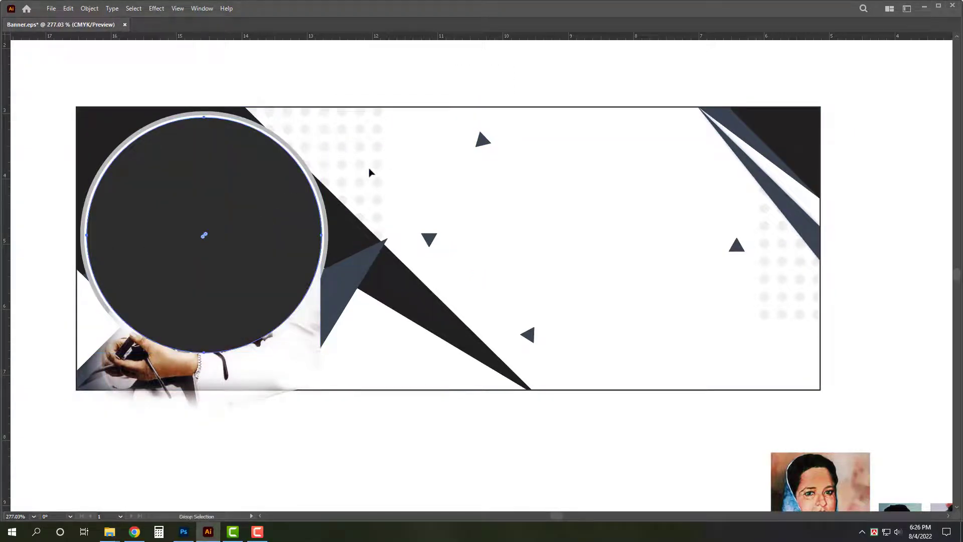
pyautogui.hotkey('ctrl', 'alt', '2')
pyautogui.click(371, 88)
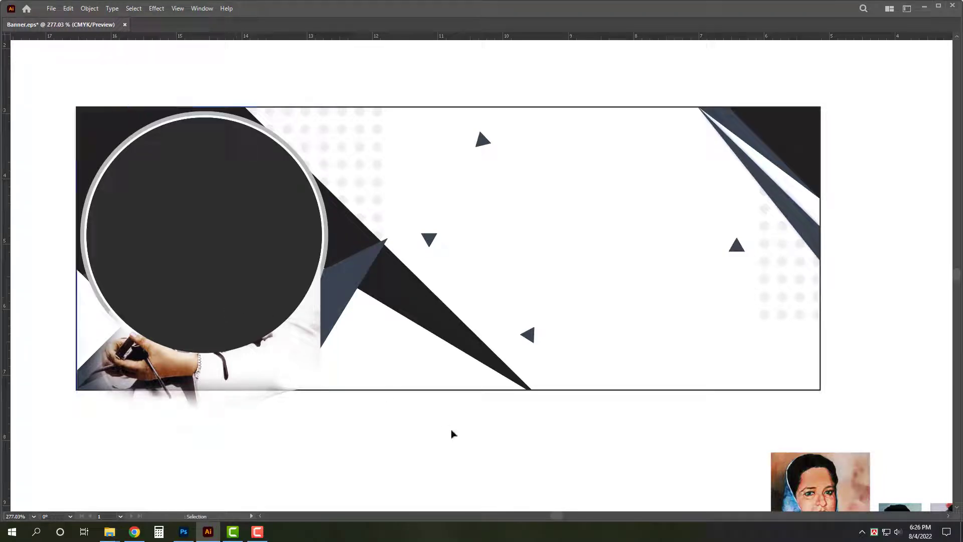
# Clip the portrait to the dark circle with a clipping mask
pyautogui.moveTo(296, 366); pyautogui.dragTo(263, 409)
pyautogui.hotkey('ctrl', 'z')
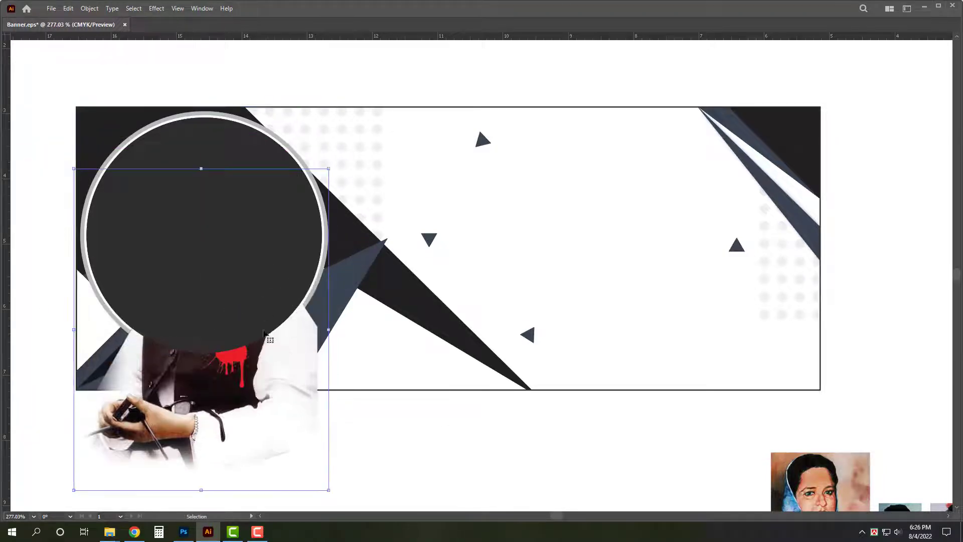
pyautogui.press('a')
pyautogui.keyDown('shift'); pyautogui.click(215, 354); pyautogui.keyUp('shift')
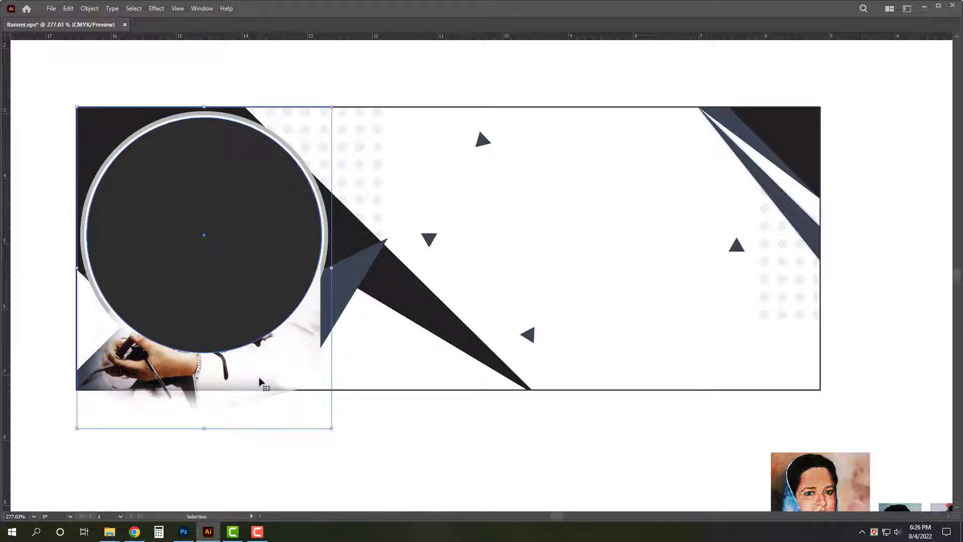
pyautogui.hotkey('ctrl', '7')
pyautogui.scroll(-5, 364, 307)
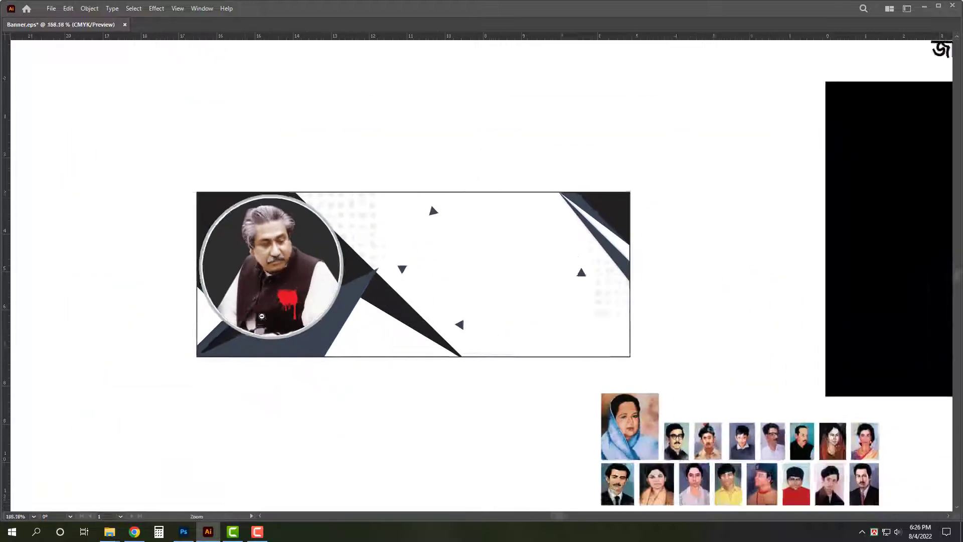
# Move the group of small portraits directly beneath the banner and embed it flattened to a single image
pyautogui.moveTo(476, 321); pyautogui.dragTo(415, 300)
pyautogui.moveTo(660, 432); pyautogui.dragTo(427, 437)
pyautogui.press('Tab')
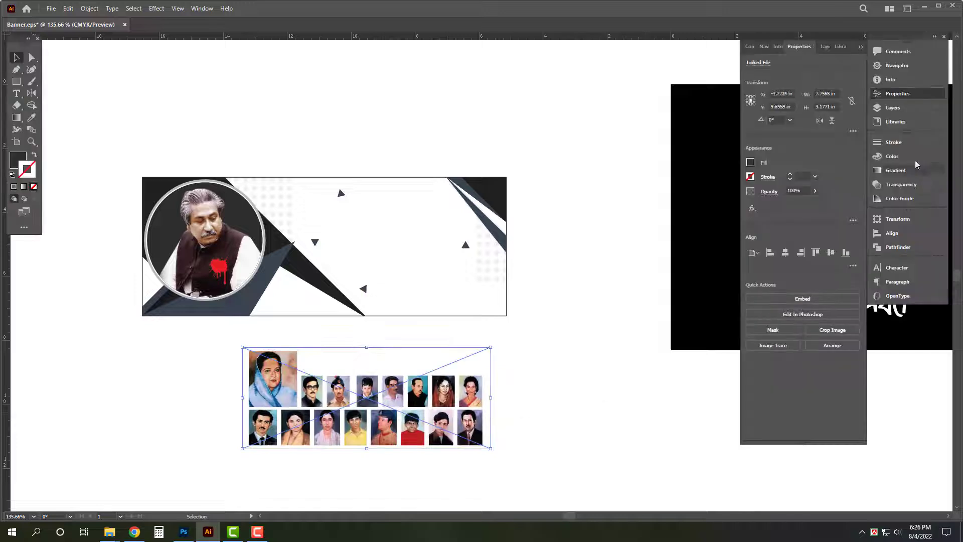
pyautogui.click(791, 301)
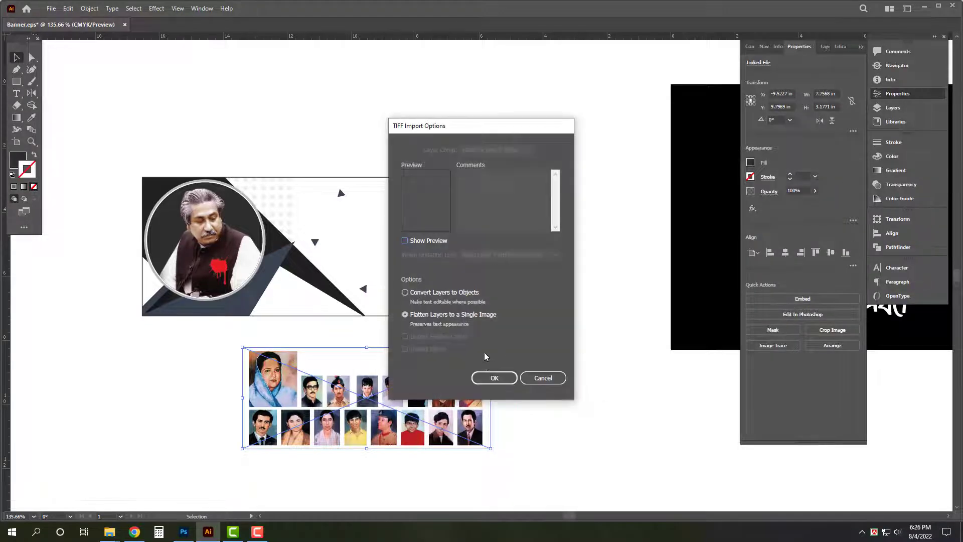
pyautogui.click(489, 381)
pyautogui.click(908, 96)
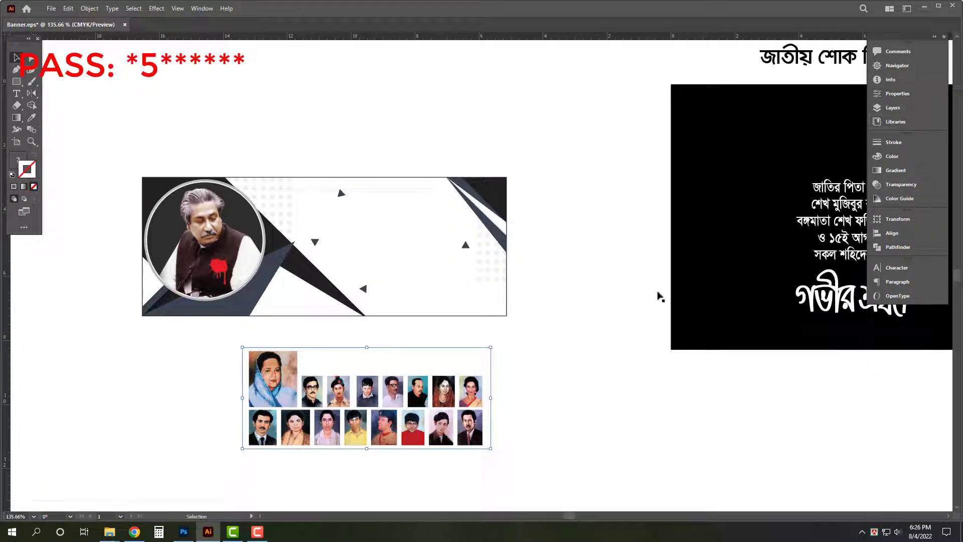
pyautogui.click(619, 401)
pyautogui.press('Tab')
# Move the "১৫ আগস্ট" and "জাতীয় শোক দিবস" headings from above the black rectangle onto the banner
pyautogui.moveTo(711, 305); pyautogui.dragTo(635, 311)
pyautogui.moveTo(614, 345); pyautogui.dragTo(540, 387)
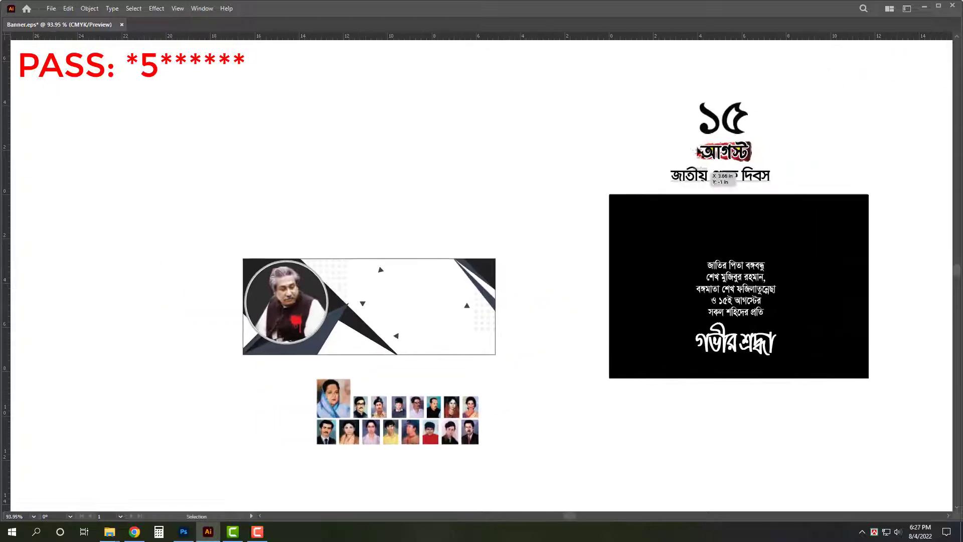
pyautogui.moveTo(735, 176); pyautogui.dragTo(435, 297)
pyautogui.click(372, 353)
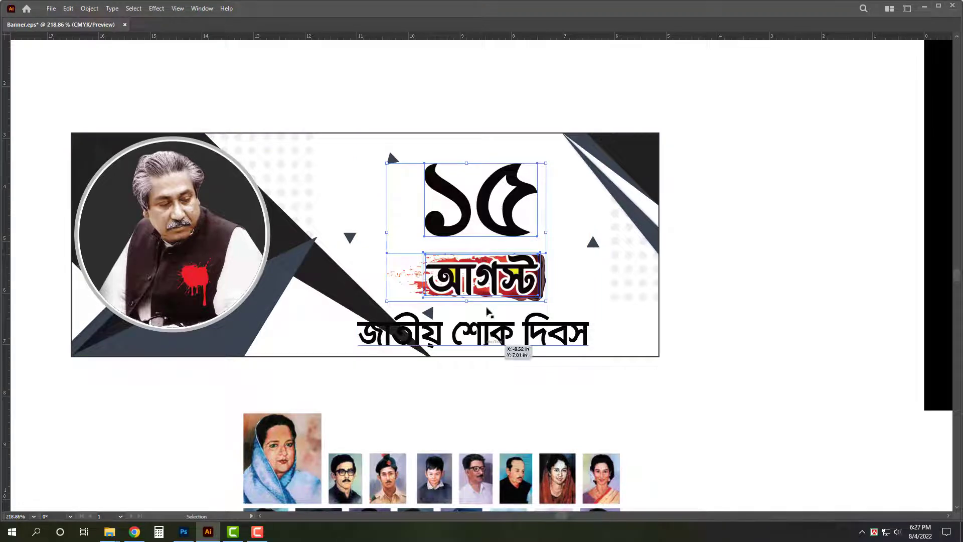
# Move "১৫ আগস্ট" above the banner and set a scaled-down "আগস্ট" beside the "১৫"
pyautogui.scroll(2, 489, 261)
pyautogui.scroll(3, 501, 254)
pyautogui.moveTo(543, 367); pyautogui.dragTo(509, 150)
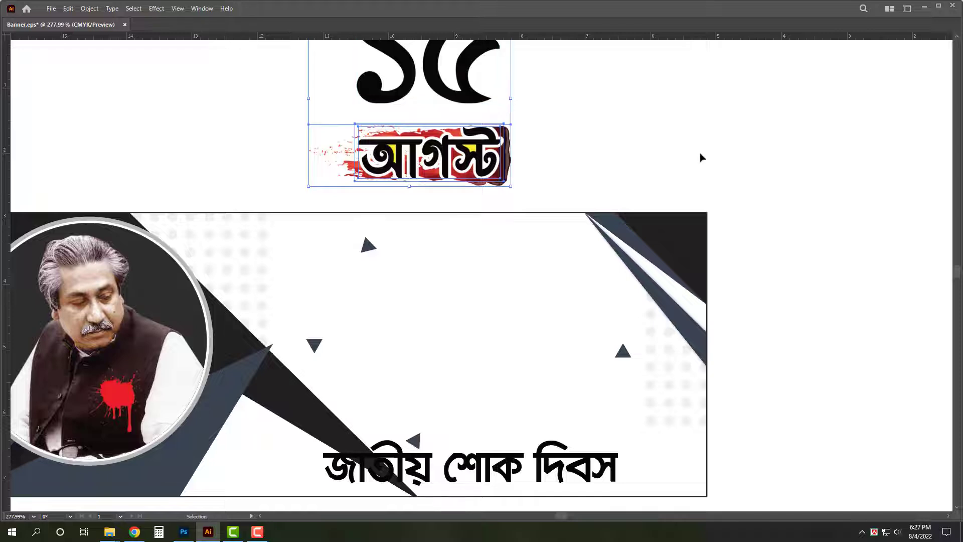
pyautogui.click(680, 142)
pyautogui.moveTo(534, 186); pyautogui.dragTo(564, 248)
pyautogui.moveTo(485, 228)
pyautogui.mouseDown()
pyautogui.moveTo(632, 176)
pyautogui.moveTo(662, 151)
pyautogui.moveTo(613, 149)
pyautogui.mouseUp()
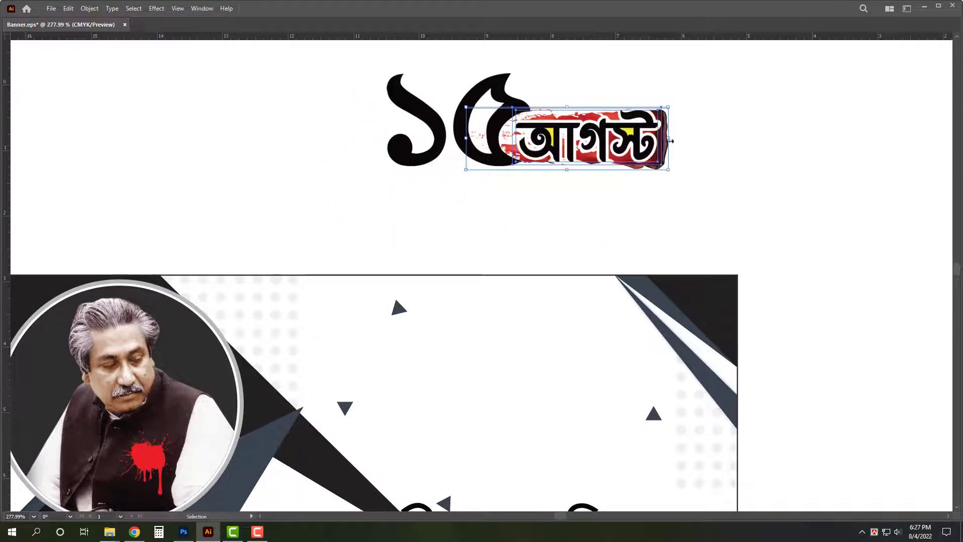
pyautogui.moveTo(670, 139); pyautogui.dragTo(646, 139)
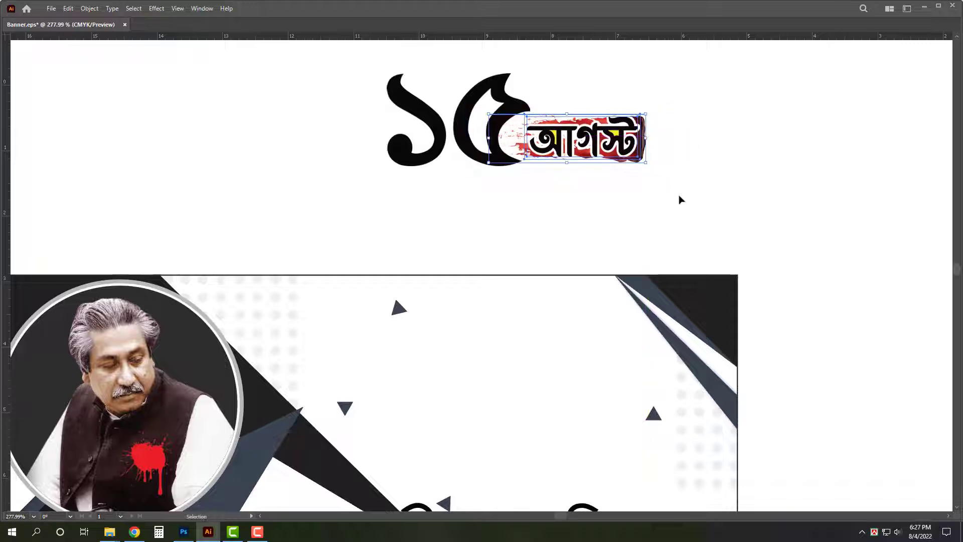
# Scale down the combined "১৫ আগস্ট" heading and place it at the banner's upper edge
pyautogui.scroll(-2, 527, 124)
pyautogui.moveTo(564, 117); pyautogui.dragTo(551, 101)
pyautogui.moveTo(551, 98); pyautogui.dragTo(515, 236)
pyautogui.scroll(3, 523, 251)
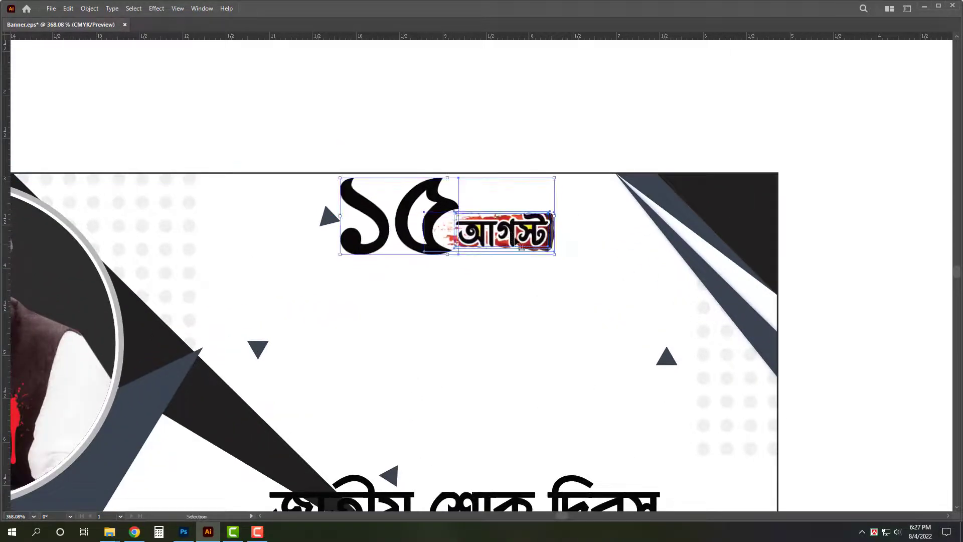
pyautogui.click(488, 205)
pyautogui.scroll(2, 486, 207)
pyautogui.press('Tab')
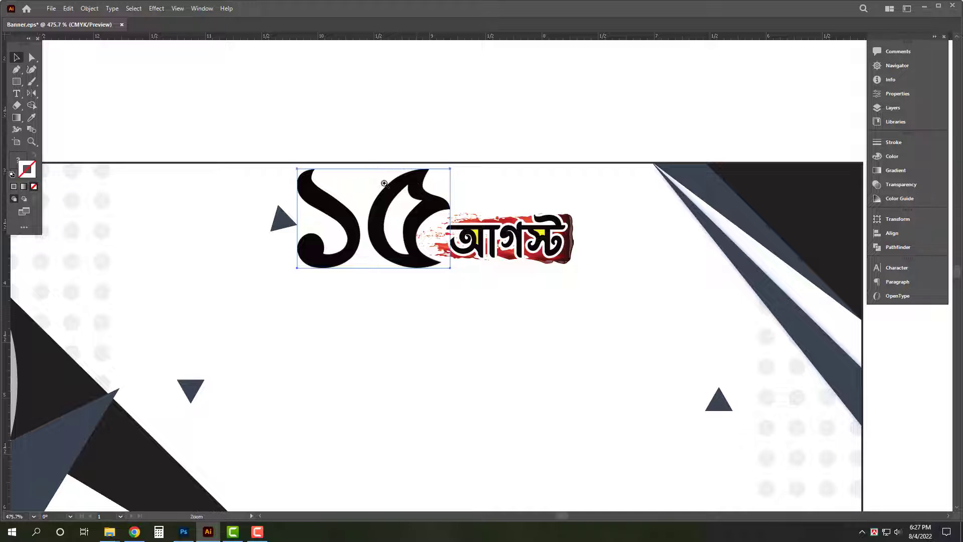
pyautogui.moveTo(384, 184); pyautogui.dragTo(379, 184)
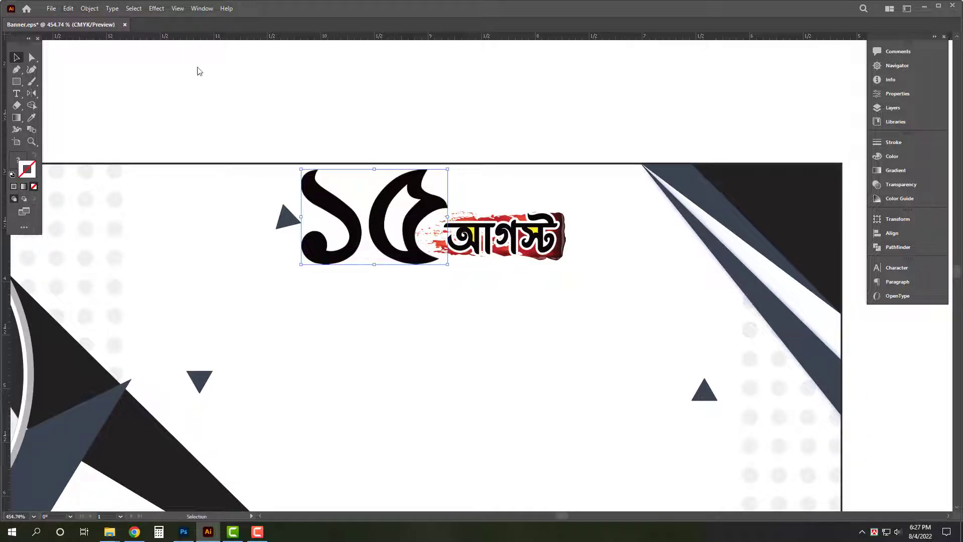
# Move "জাতীয় শোক দিবস" just below the date heading and fill it red with C 0, M 100, Y 100, K 0
pyautogui.moveTo(446, 199); pyautogui.dragTo(383, 199)
pyautogui.moveTo(457, 312); pyautogui.dragTo(458, 267)
pyautogui.moveTo(532, 376); pyautogui.dragTo(528, 230)
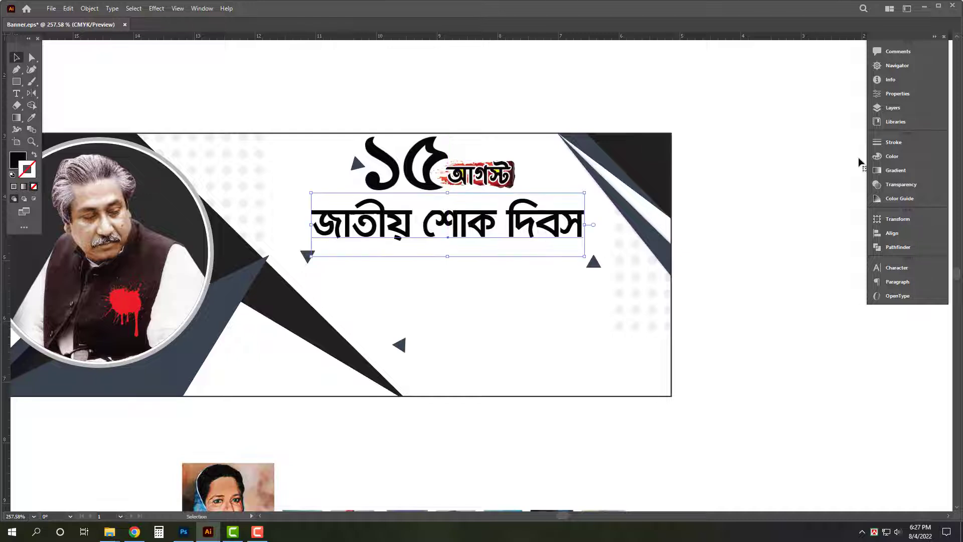
pyautogui.click(893, 157)
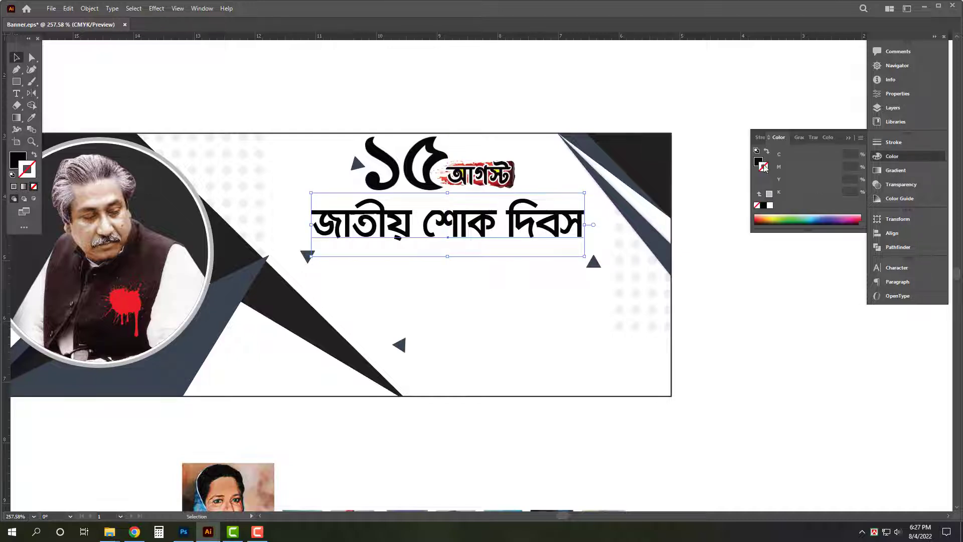
pyautogui.click(771, 205)
pyautogui.click(837, 167)
pyautogui.click(559, 80)
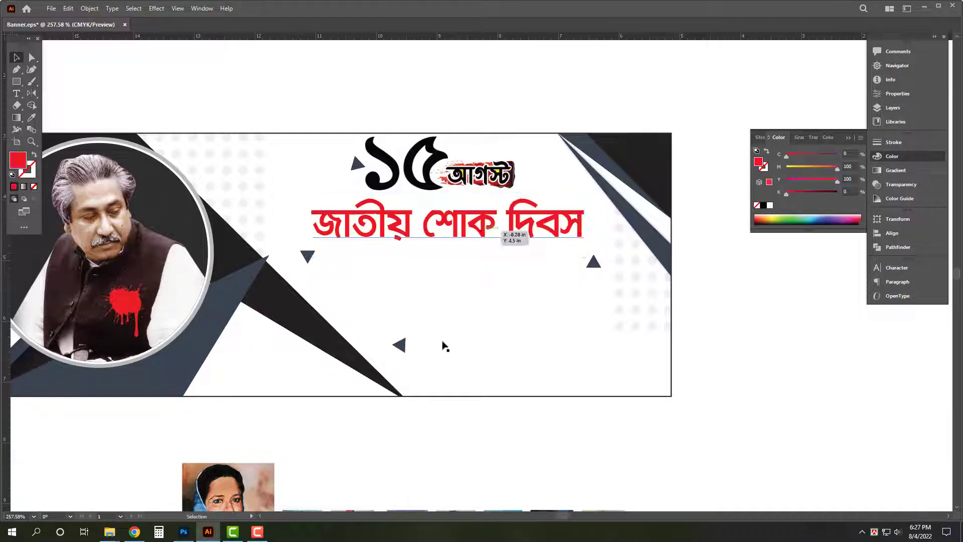
# Move the five-line white tribute text from the black rectangle onto the banner beneath the red heading
pyautogui.press('Tab')
pyautogui.press('z')
pyautogui.moveTo(436, 262); pyautogui.dragTo(320, 270)
pyautogui.moveTo(604, 338); pyautogui.dragTo(443, 325)
pyautogui.press('v')
pyautogui.click(772, 304)
pyautogui.moveTo(773, 304); pyautogui.dragTo(829, 313)
pyautogui.click(830, 219)
pyautogui.moveTo(822, 225); pyautogui.dragTo(363, 283)
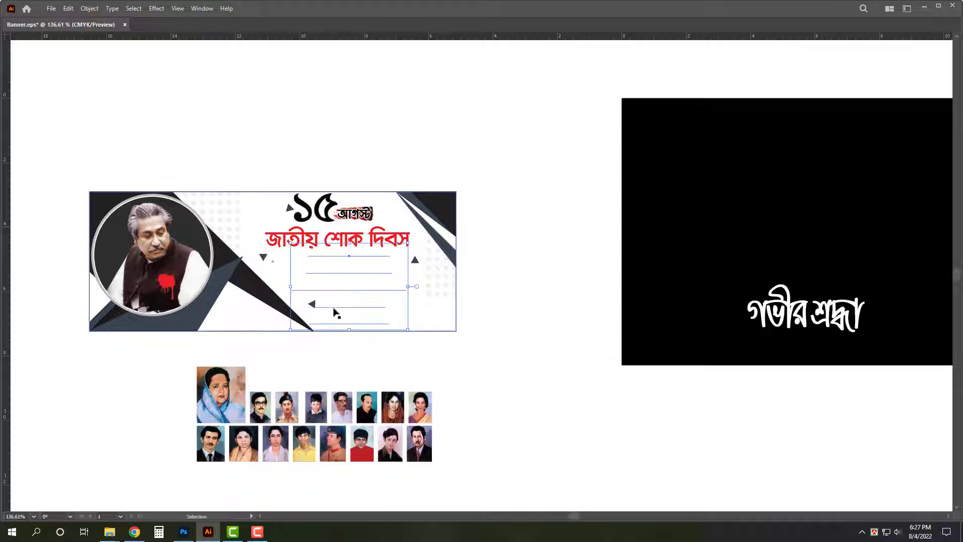
# Fill the five-line tribute text with black and scale it down about its centre beneath the red heading
pyautogui.press('z')
pyautogui.moveTo(291, 271); pyautogui.dragTo(355, 301)
pyautogui.press('Tab')
pyautogui.press('v')
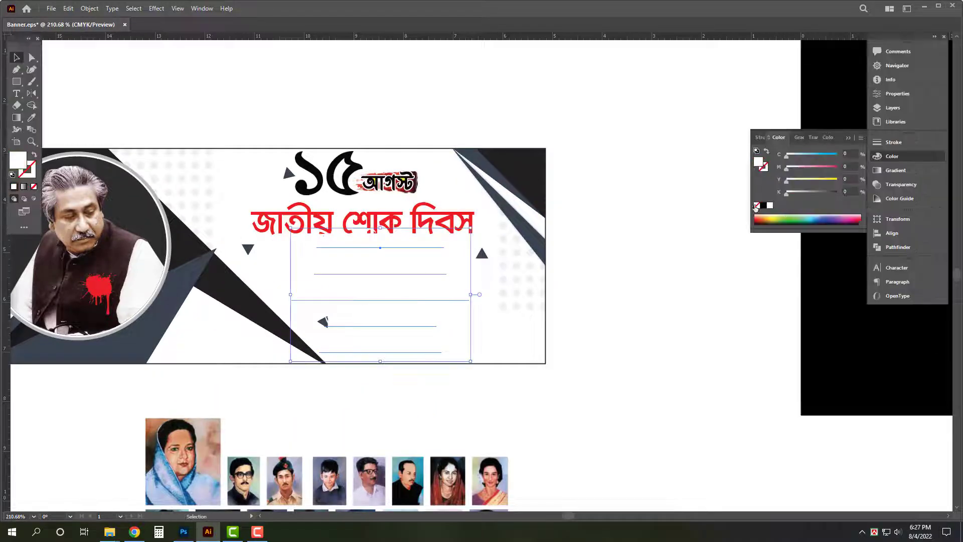
pyautogui.click(763, 206)
pyautogui.moveTo(471, 295); pyautogui.dragTo(437, 295)
pyautogui.hotkey('ctrl', 'space')
pyautogui.moveTo(347, 290); pyautogui.dragTo(497, 298)
pyautogui.press('Tab')
pyautogui.hotkey('ctrl', 'space')
pyautogui.moveTo(436, 256)
pyautogui.mouseDown()
pyautogui.moveTo(477, 243)
pyautogui.moveTo(424, 243)
pyautogui.mouseUp()
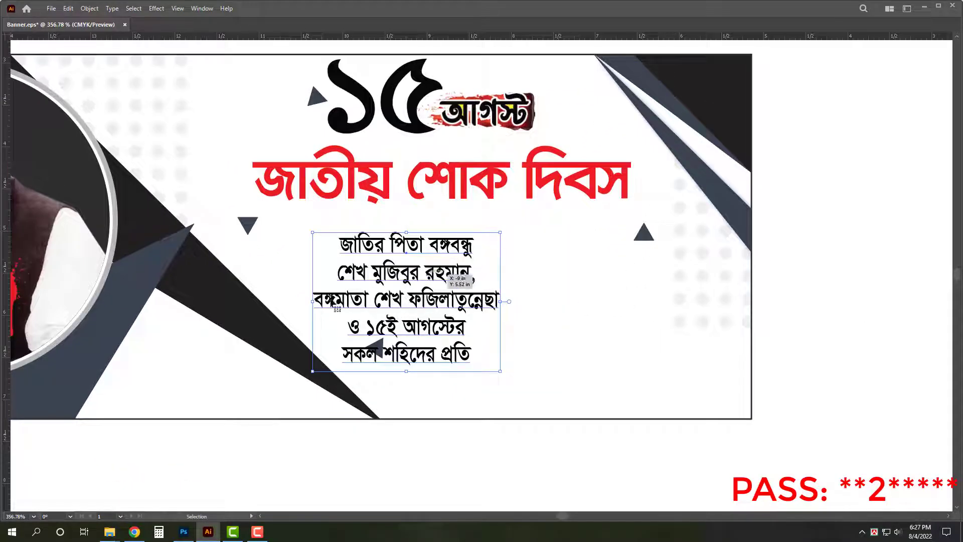
# Join the first two lines of the black tribute text into one line, separated by a space
pyautogui.doubleClick(348, 269)
pyautogui.press('BackSpace')
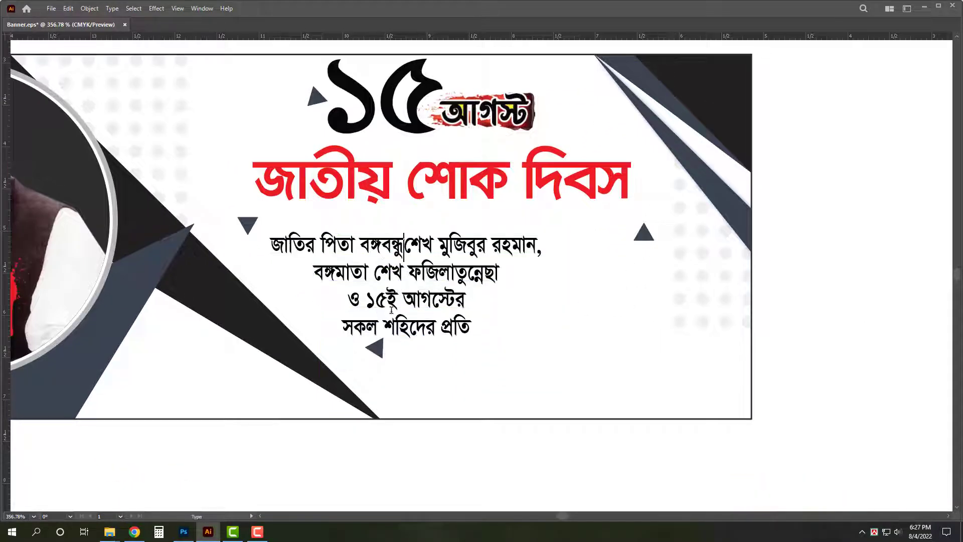
pyautogui.press('Escape')
pyautogui.press('Tab')
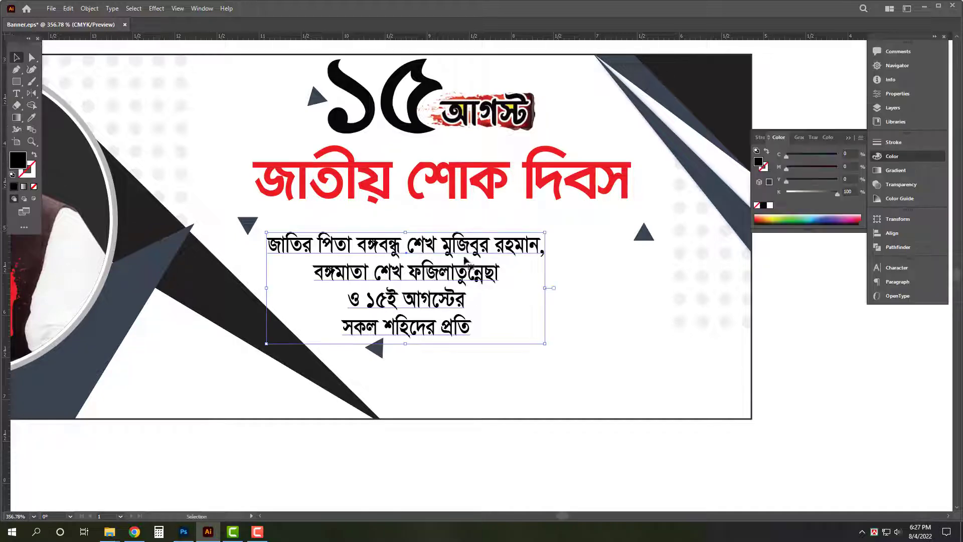
# Set the two names beginning with "শেখ" in the first and second tribute lines to 30 pt
pyautogui.moveTo(406, 242); pyautogui.dragTo(508, 244)
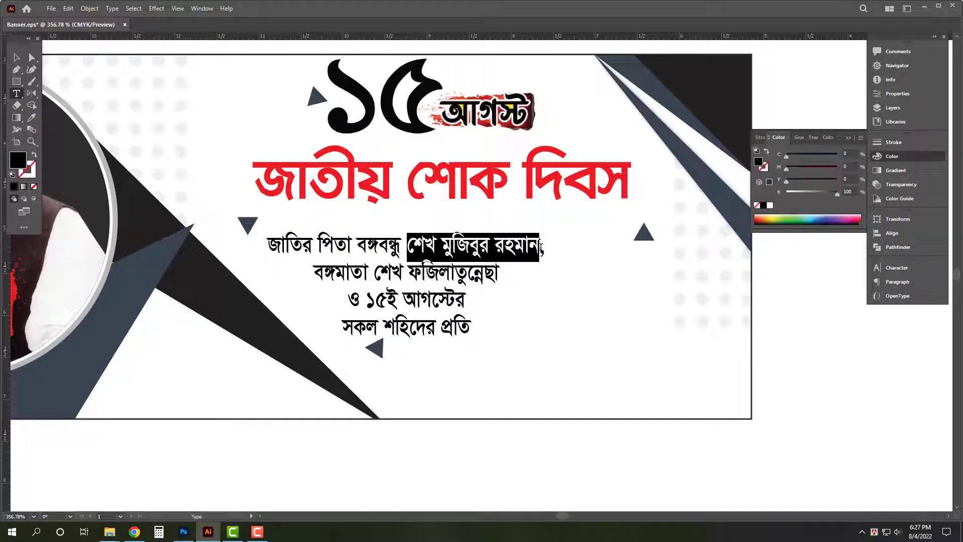
pyautogui.hotkey('ctrl', 't')
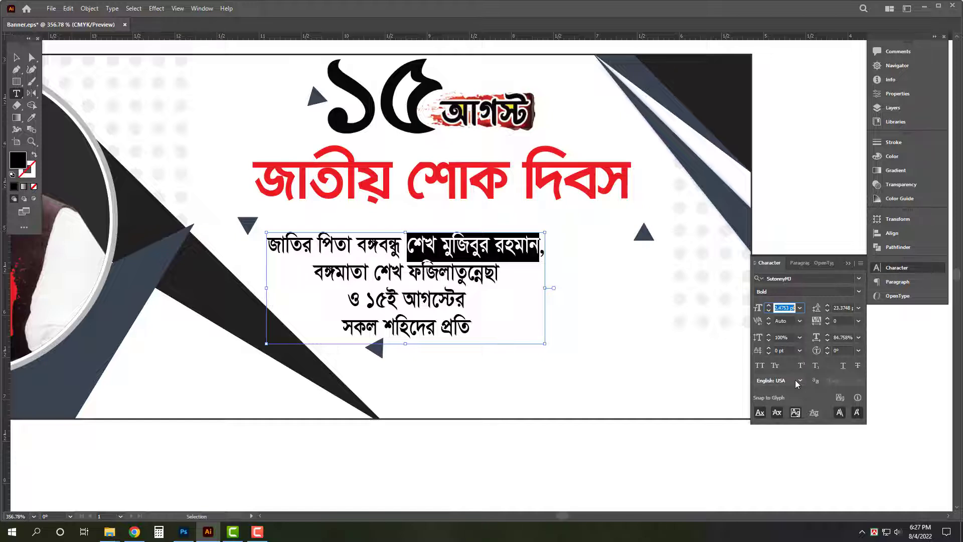
pyautogui.write('30')
pyautogui.press('Return')
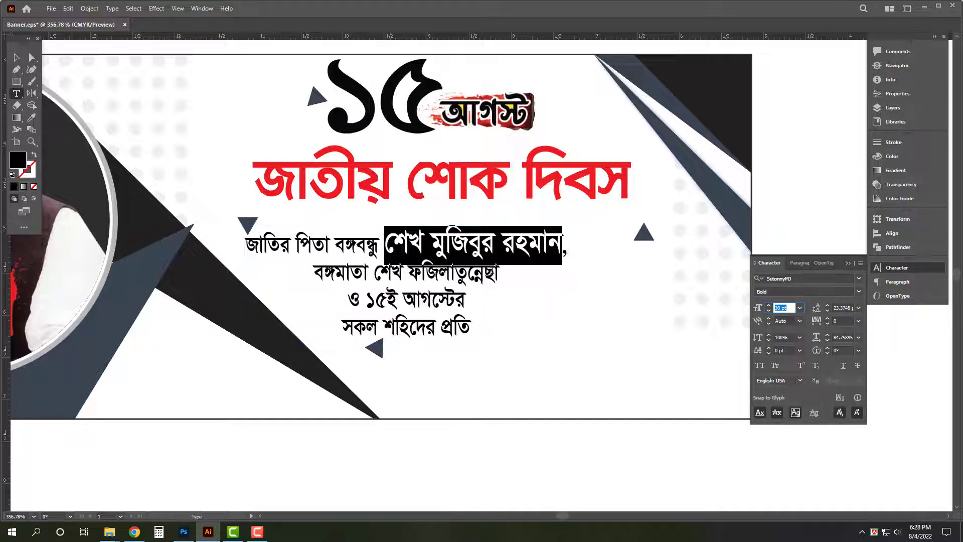
pyautogui.click(516, 311)
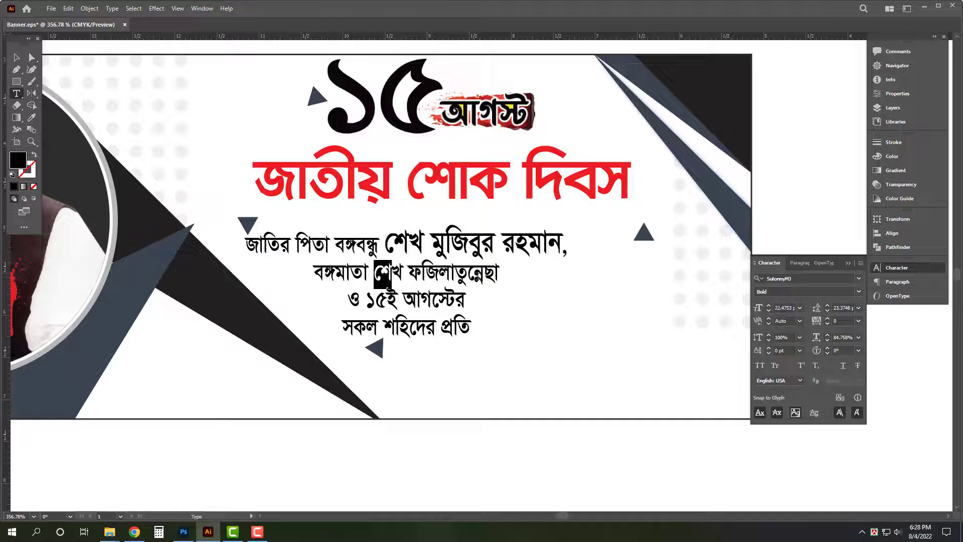
pyautogui.moveTo(390, 275); pyautogui.dragTo(499, 275)
pyautogui.write('30')
pyautogui.press('Return')
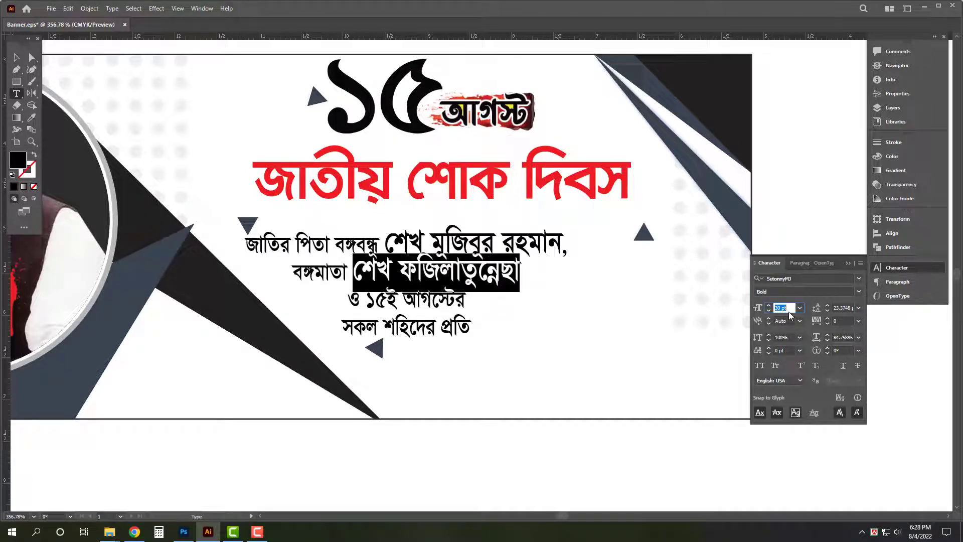
pyautogui.press('Escape')
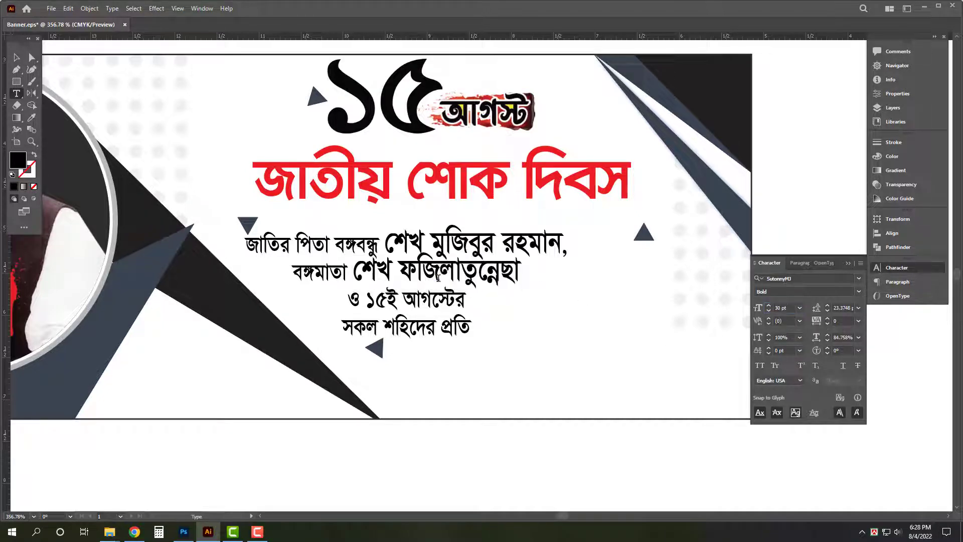
# Increase the tribute text's leading to 33.3748 pt and centre the block under the red heading
pyautogui.hotkey('alt', 'Down')
pyautogui.hotkey('alt', 'Down')
pyautogui.hotkey('alt', 'Down')
pyautogui.hotkey('alt', 'Down')
pyautogui.hotkey('alt', 'Down')
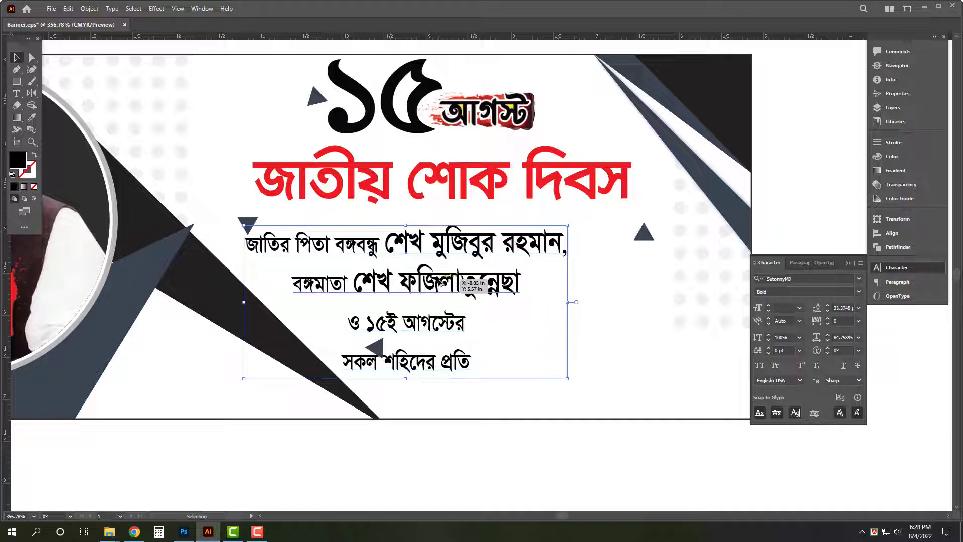
pyautogui.moveTo(477, 255); pyautogui.dragTo(510, 247)
# Reflow the tribute text so "ও" ends the second line and "১৫ ই আগস্টের সকল শহিদের প্রতি" forms the third
pyautogui.press('t')
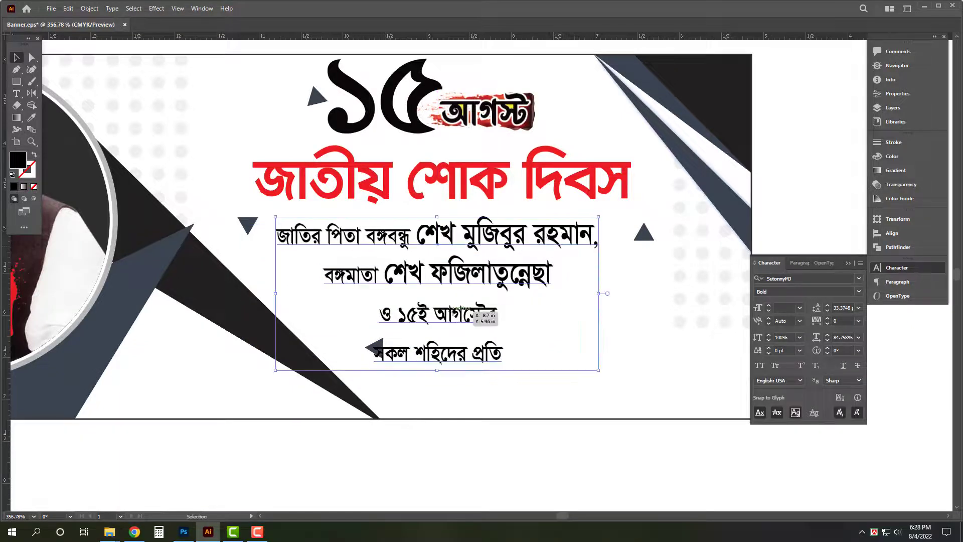
pyautogui.click(400, 313)
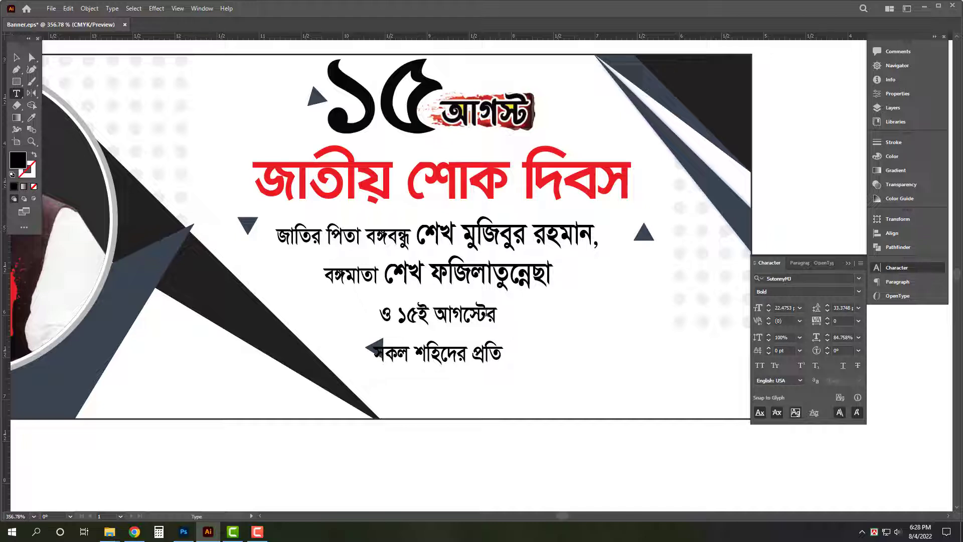
pyautogui.press('BackSpace')
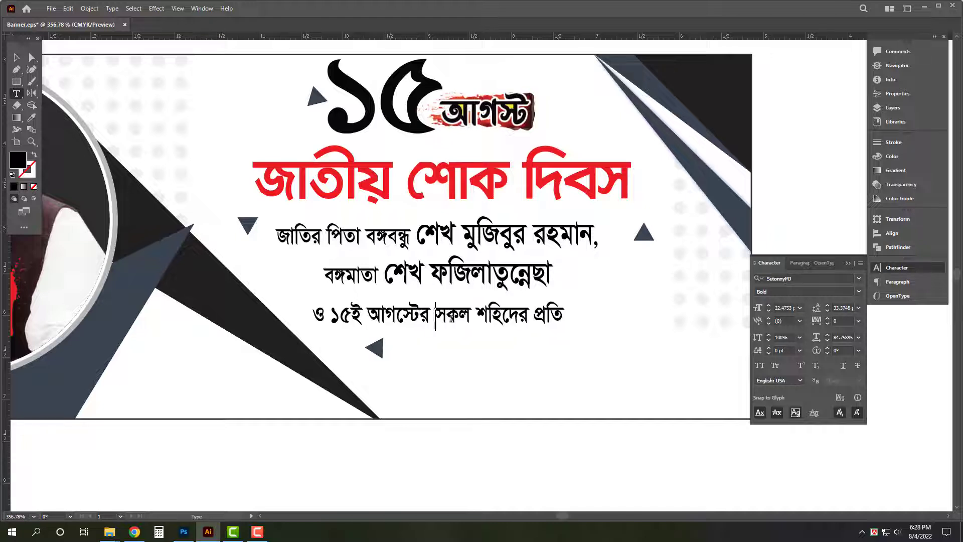
pyautogui.click(318, 318)
pyautogui.press('BackSpace')
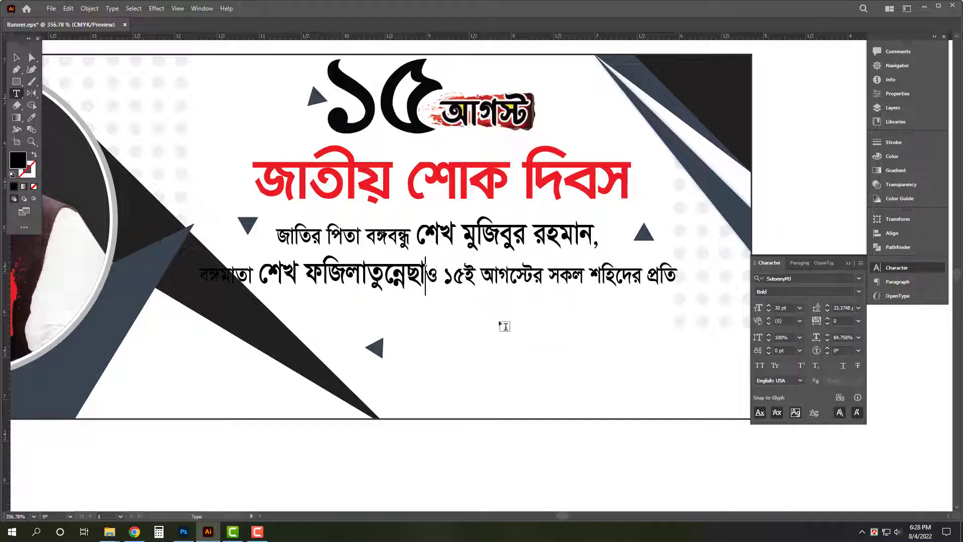
pyautogui.click(450, 282)
pyautogui.press('BackSpace')
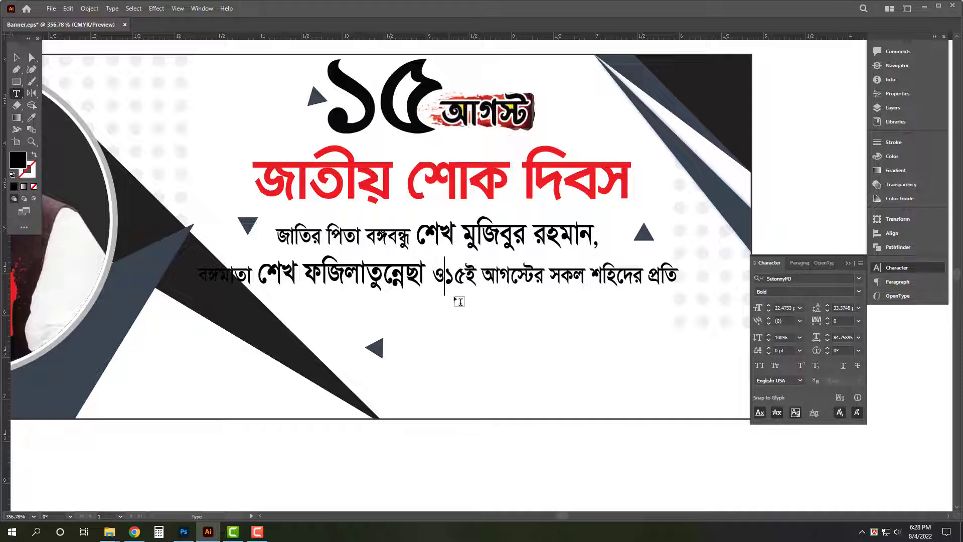
pyautogui.press('Return')
pyautogui.click(344, 317)
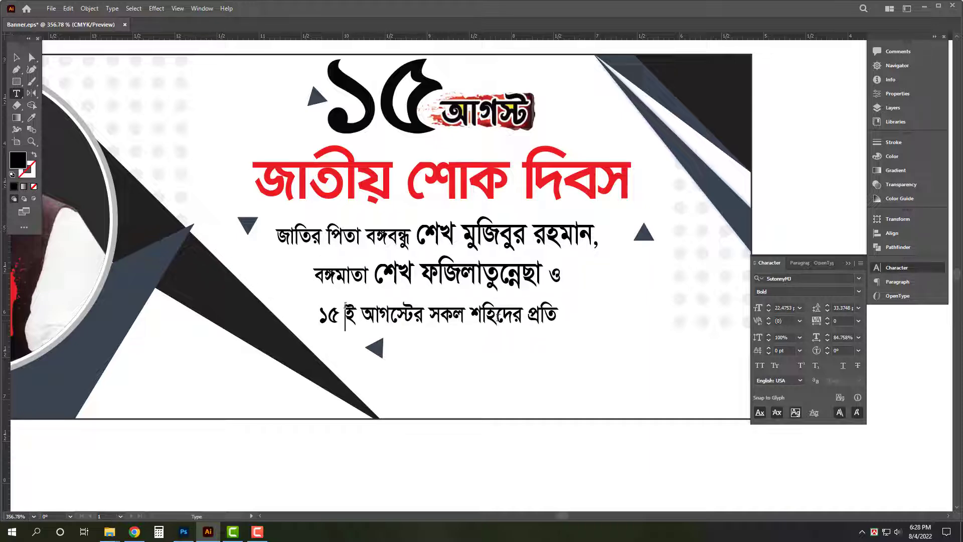
# Split the third tribute line into a separate text object below, and stretch the remaining two-line text slightly wider
pyautogui.tripleClick(453, 318)
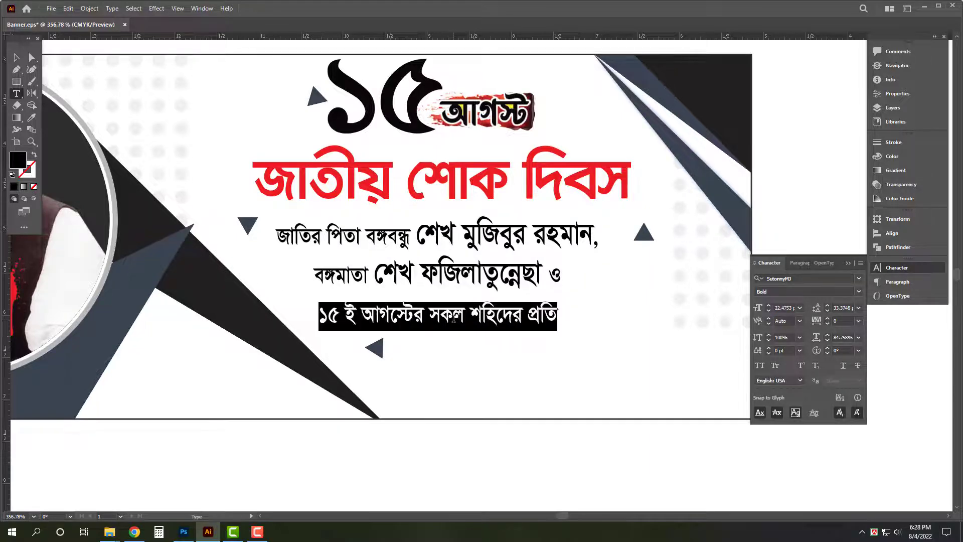
pyautogui.press('BackSpace')
pyautogui.press('BackSpace')
pyautogui.press('Escape')
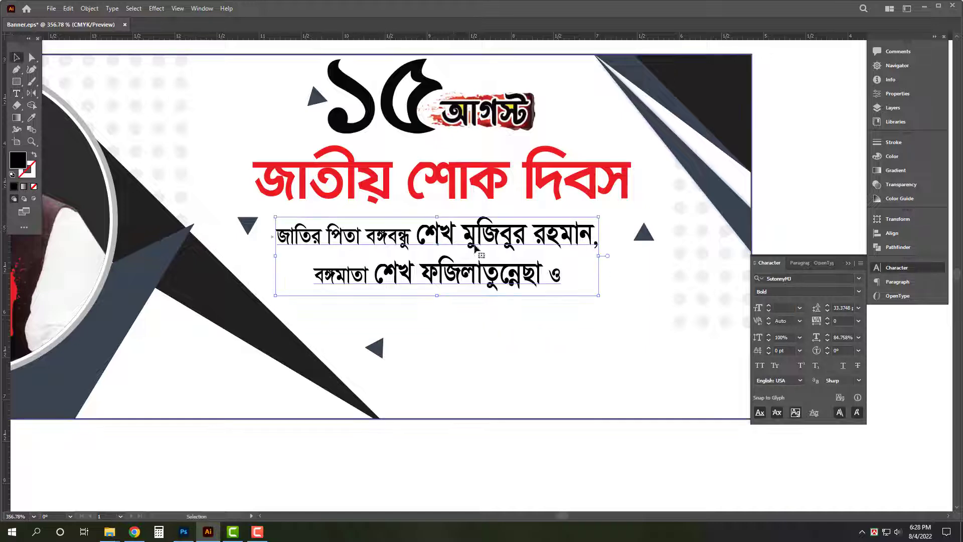
pyautogui.moveTo(437, 244); pyautogui.dragTo(484, 241)
pyautogui.hotkey('ctrl', 'z')
pyautogui.moveTo(602, 258); pyautogui.dragTo(621, 258)
pyautogui.moveTo(563, 246); pyautogui.dragTo(574, 329)
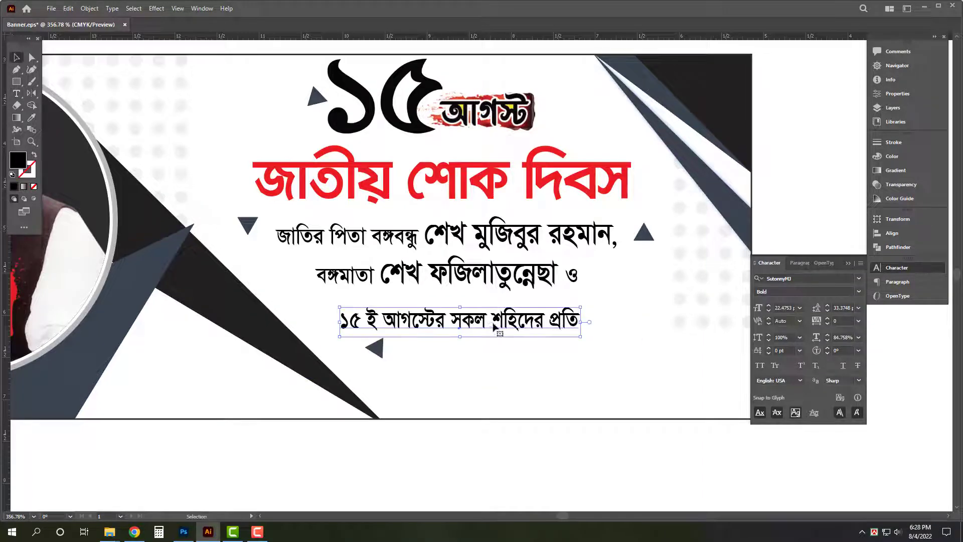
# Align the separate third line with the red heading's right edge, and slightly compress the height of heading and tribute text
pyautogui.moveTo(498, 326); pyautogui.dragTo(497, 313)
pyautogui.moveTo(633, 309); pyautogui.dragTo(632, 308)
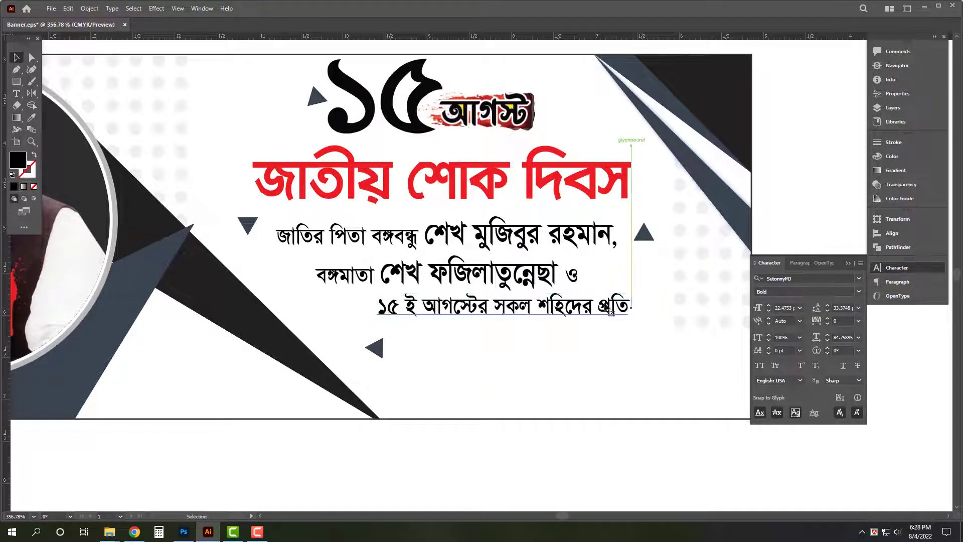
pyautogui.keyDown('shift'); pyautogui.click(487, 236); pyautogui.keyUp('shift')
pyautogui.keyDown('shift'); pyautogui.click(478, 185); pyautogui.keyUp('shift')
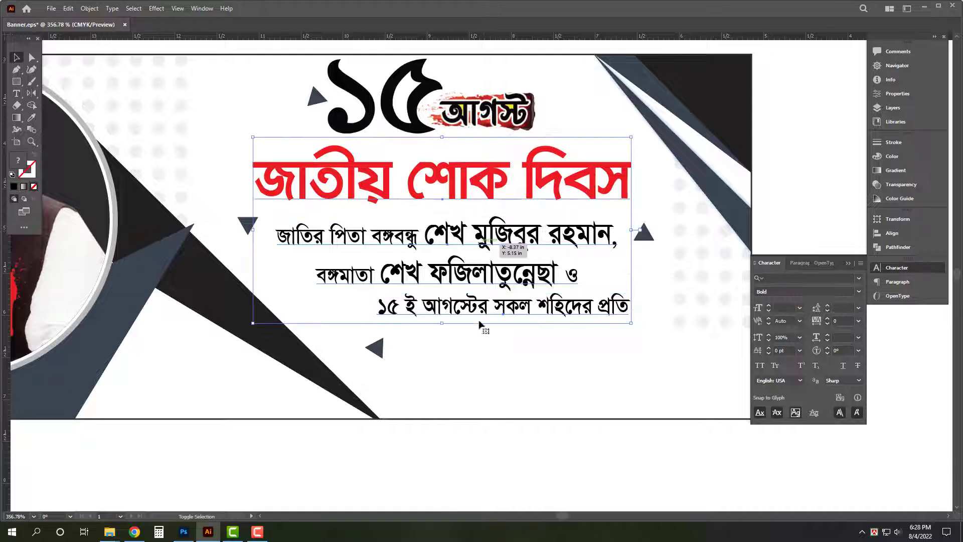
pyautogui.moveTo(443, 323)
pyautogui.mouseDown()
pyautogui.moveTo(445, 308)
pyautogui.moveTo(452, 329)
pyautogui.mouseUp()
pyautogui.click(527, 449)
# Move the white "গভীর শ্রদ্ধা" lettering from the black rectangle to the banner's lower right, below the tribute text
pyautogui.moveTo(557, 338); pyautogui.dragTo(392, 329)
pyautogui.moveTo(567, 321); pyautogui.dragTo(441, 289)
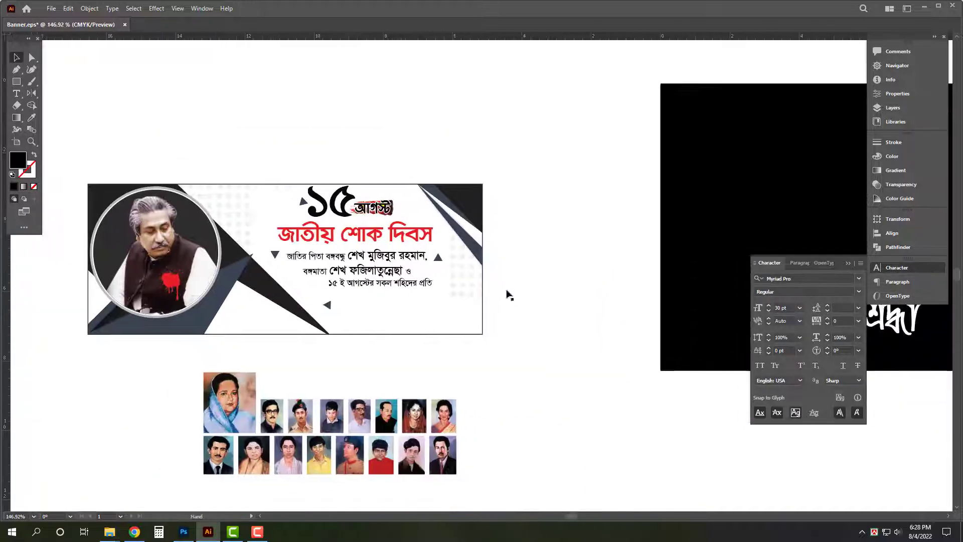
pyautogui.moveTo(600, 319); pyautogui.dragTo(448, 256)
pyautogui.moveTo(727, 259); pyautogui.dragTo(284, 266)
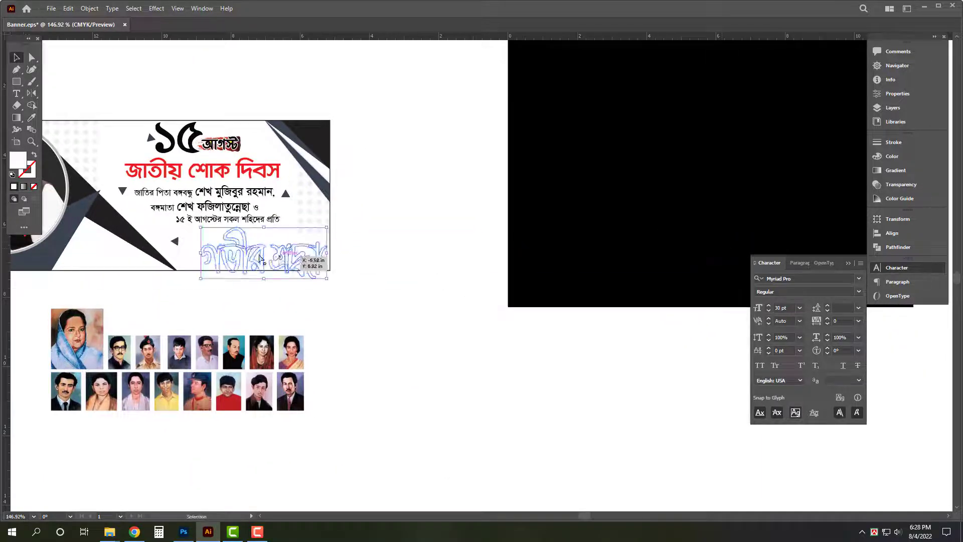
pyautogui.moveTo(226, 242); pyautogui.dragTo(429, 288)
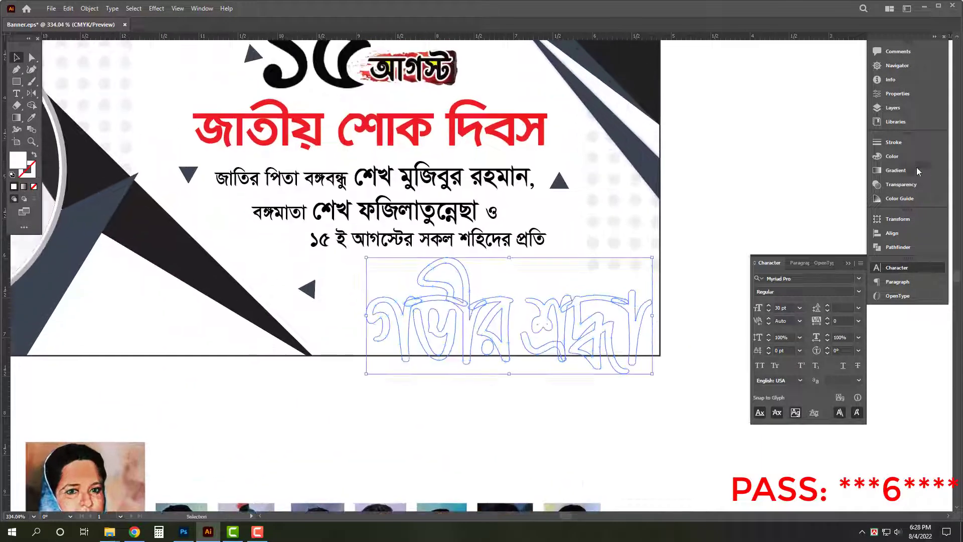
# Fill the "গভীর শ্রদ্ধা" lettering red with C 0, M 100, Y 100, K 0 and bring it to the front
pyautogui.click(896, 156)
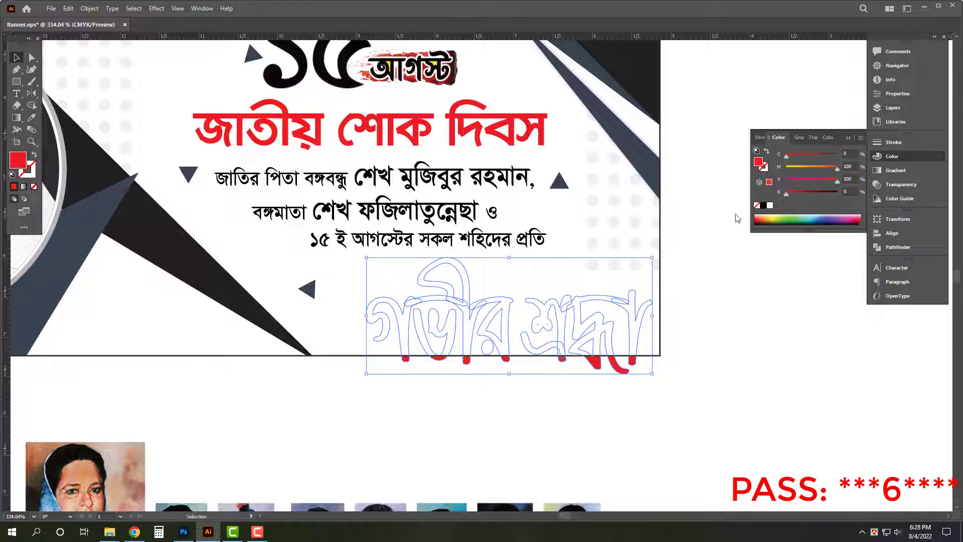
pyautogui.moveTo(571, 292)
pyautogui.mouseDown()
pyautogui.moveTo(551, 300)
pyautogui.moveTo(567, 290)
pyautogui.mouseUp()
pyautogui.hotkey('ctrl', 'shift', ']')
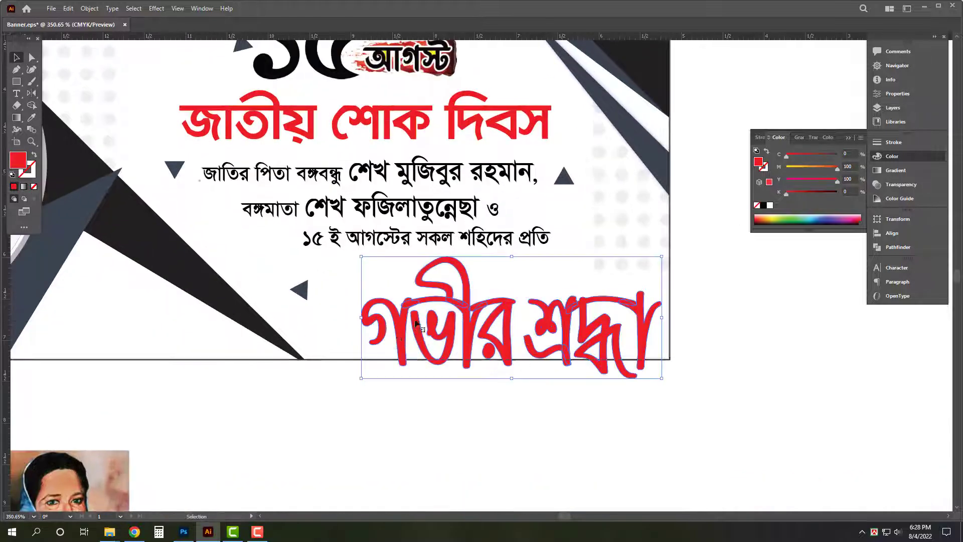
# Shift the red "গভীর শ্রদ্ধা" lettering slightly left and scale it down to fit inside the banner
pyautogui.moveTo(481, 306); pyautogui.dragTo(455, 307)
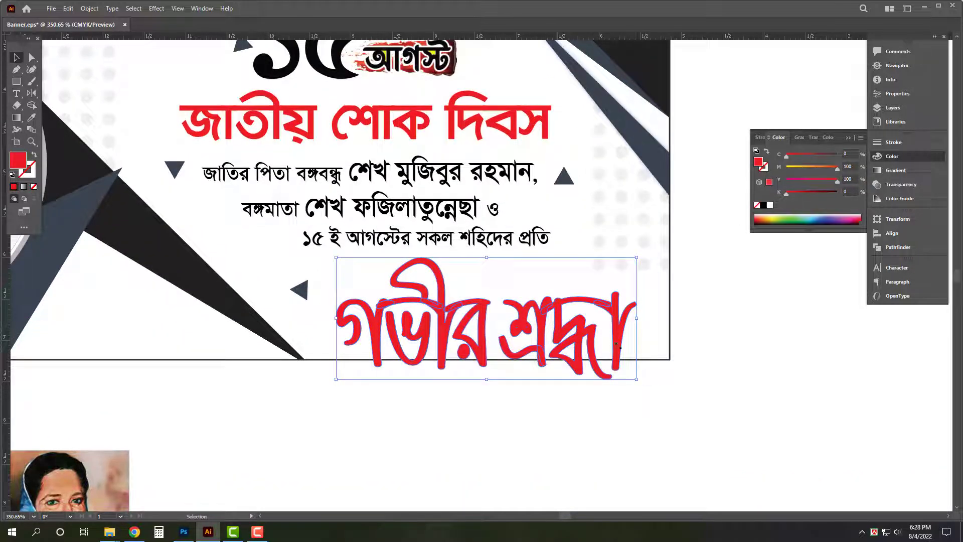
pyautogui.moveTo(636, 379); pyautogui.dragTo(576, 357)
pyautogui.click(763, 428)
pyautogui.moveTo(584, 262); pyautogui.dragTo(631, 267)
# Scale down the red "জাতীয় শোক দিবস" heading towards its right edge and move it closer to the date heading
pyautogui.click(358, 187)
pyautogui.moveTo(299, 200); pyautogui.dragTo(447, 194)
pyautogui.moveTo(535, 194); pyautogui.dragTo(534, 180)
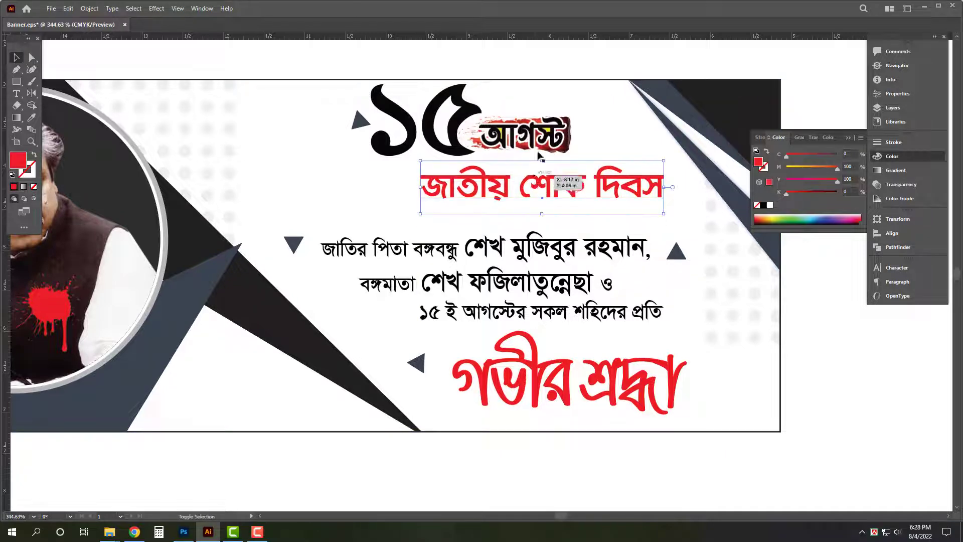
pyautogui.keyDown('shift'); pyautogui.click(533, 132); pyautogui.keyUp('shift')
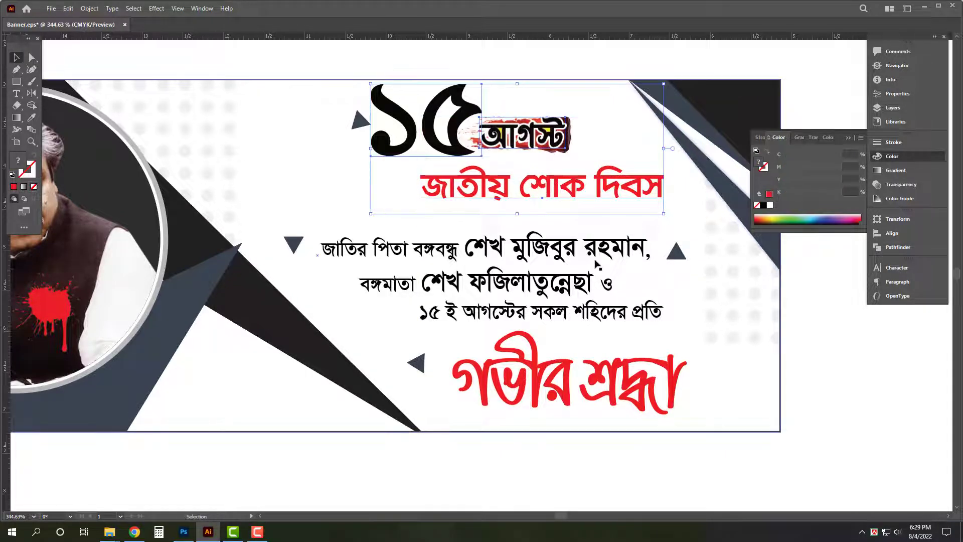
# Move the tribute lines and the "গভীর শ্রদ্ধা" lettering up to tighten the spacing, and enlarge the lettering slightly
pyautogui.moveTo(599, 259); pyautogui.dragTo(599, 242)
pyautogui.moveTo(610, 319); pyautogui.dragTo(604, 248)
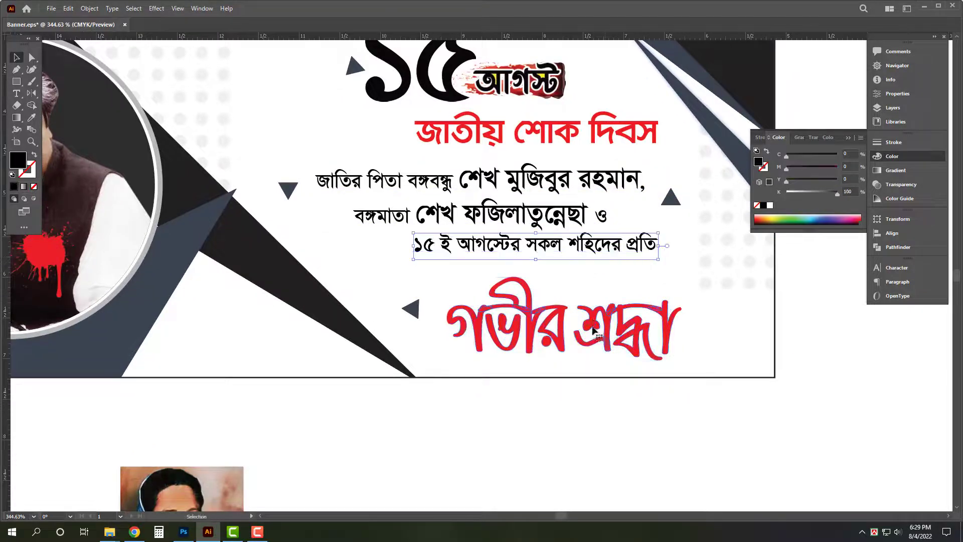
pyautogui.moveTo(621, 330); pyautogui.dragTo(594, 308)
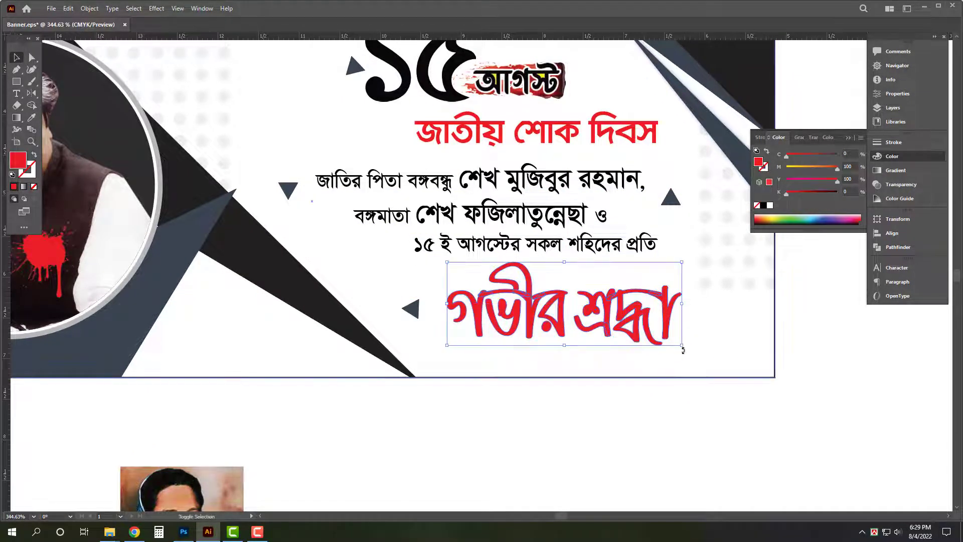
pyautogui.moveTo(683, 351)
pyautogui.mouseDown()
pyautogui.moveTo(713, 362)
pyautogui.moveTo(701, 357)
pyautogui.mouseUp()
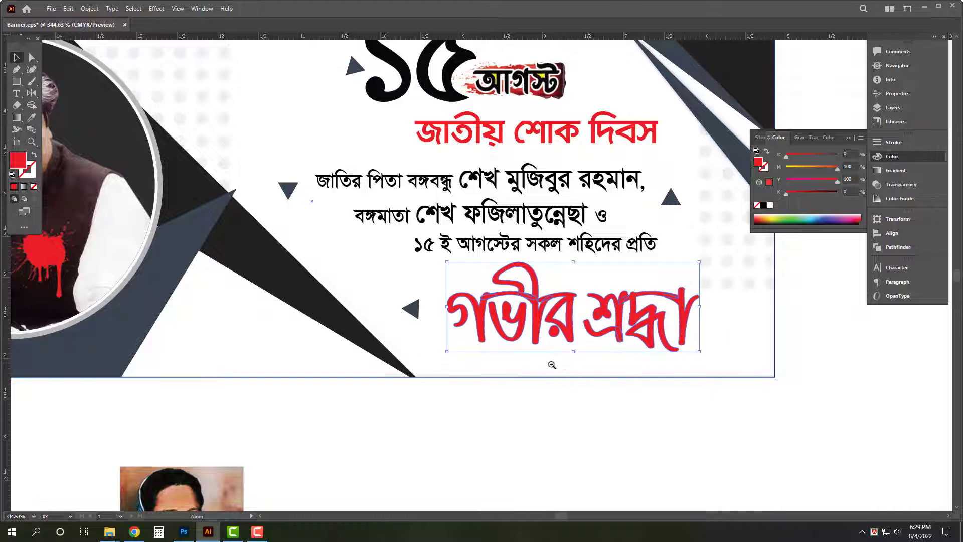
# Move the group of portraits onto the banner and scale it down to sit beside the red "গভীর শ্রদ্ধা" lettering
pyautogui.scroll(-3, 574, 364)
pyautogui.moveTo(287, 483); pyautogui.dragTo(317, 256)
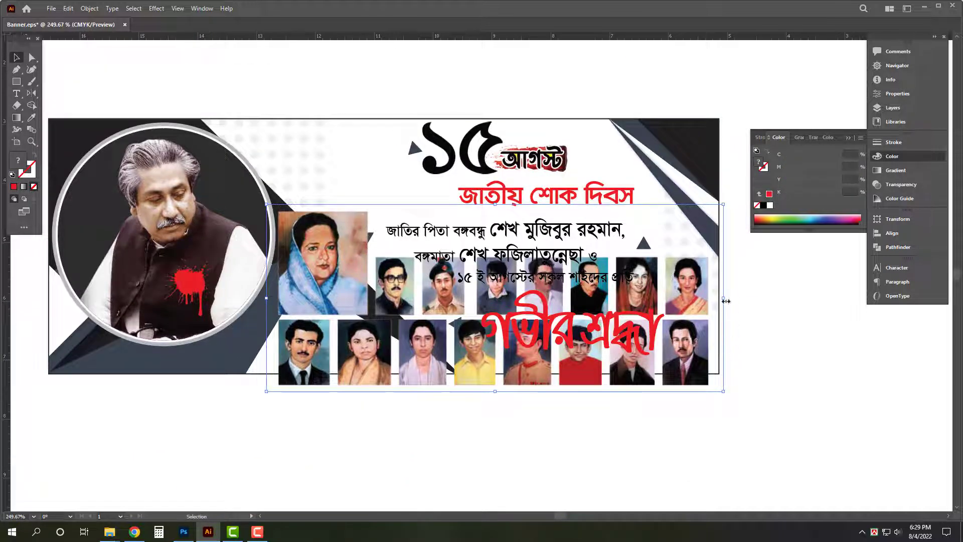
pyautogui.moveTo(726, 302); pyautogui.dragTo(451, 308)
pyautogui.scroll(3, 378, 311)
pyautogui.click(458, 456)
pyautogui.scroll(-3, 383, 343)
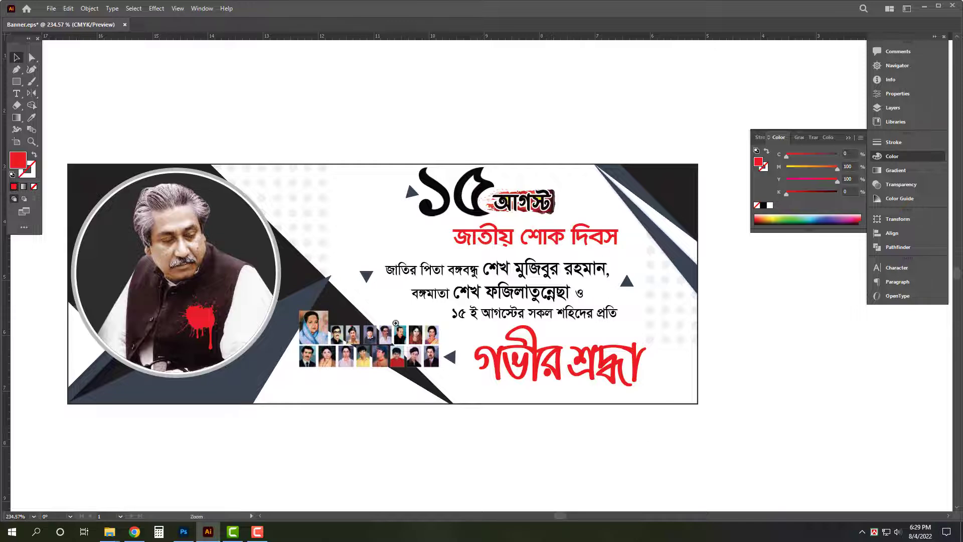
pyautogui.scroll(3, 396, 323)
pyautogui.click(454, 344)
pyautogui.scroll(-2, 454, 344)
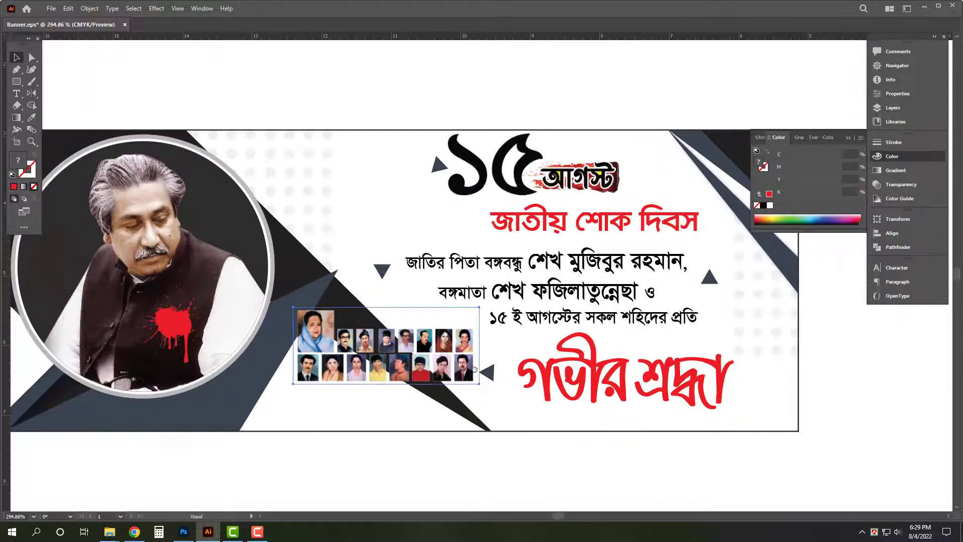
# Enlarge the red "গভীর শ্রদ্ধা" lettering slightly beneath the tribute lines
pyautogui.moveTo(475, 370); pyautogui.dragTo(426, 359)
pyautogui.scroll(3, 643, 375)
pyautogui.click(568, 369)
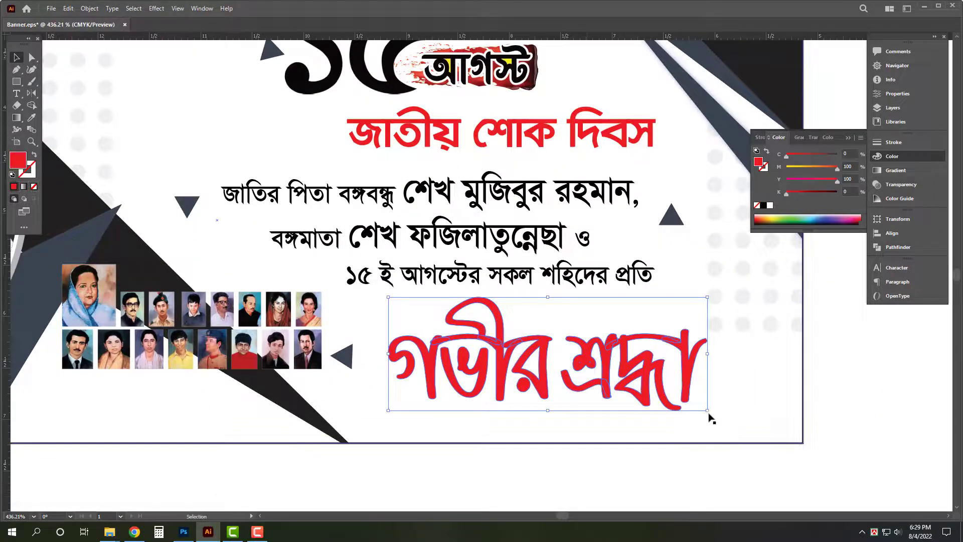
pyautogui.moveTo(708, 411); pyautogui.dragTo(544, 462)
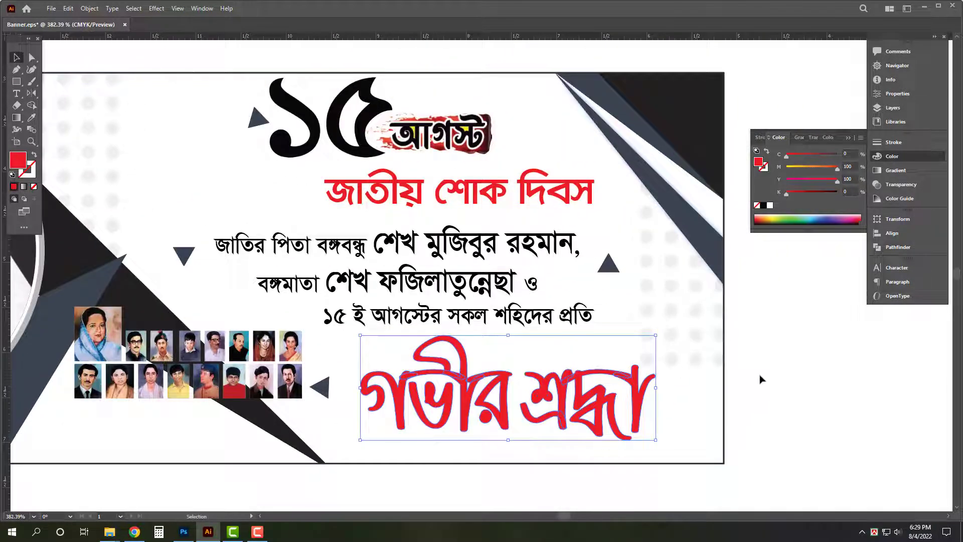
# Add a drop shadow to the "গভীর শ্রদ্ধা" lettering with X offset, Y offset and blur of 0.02 in
pyautogui.scroll(1, 587, 441)
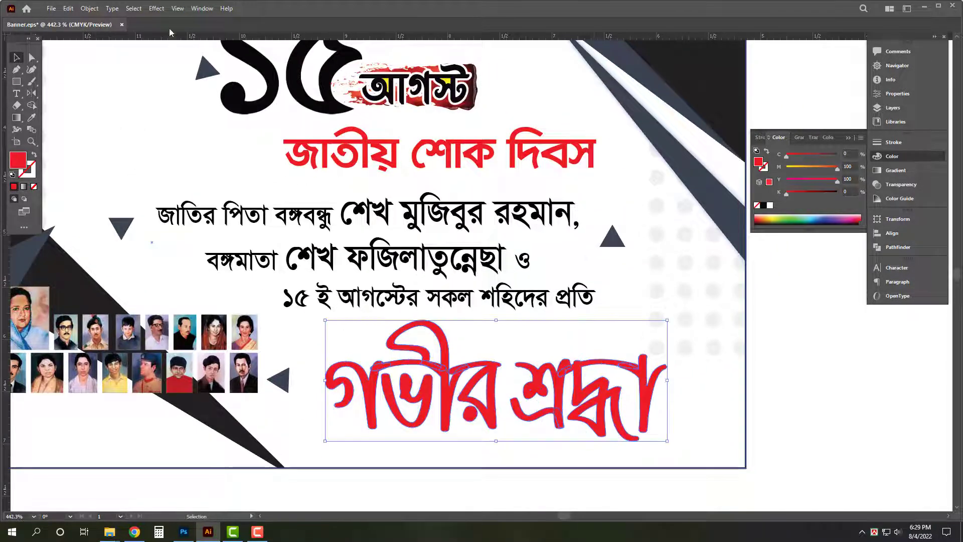
pyautogui.click(156, 8)
pyautogui.moveTo(211, 123)
pyautogui.click(296, 123)
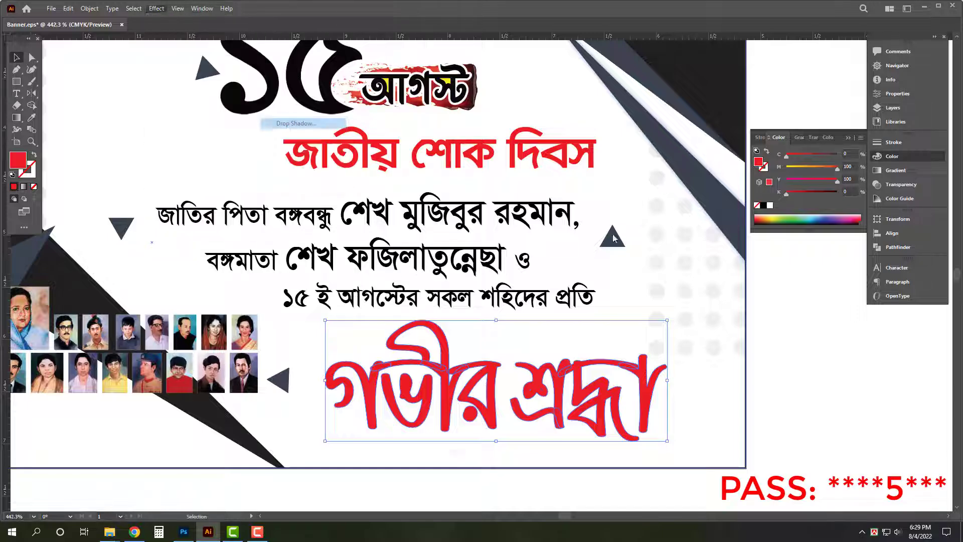
pyautogui.click(474, 245)
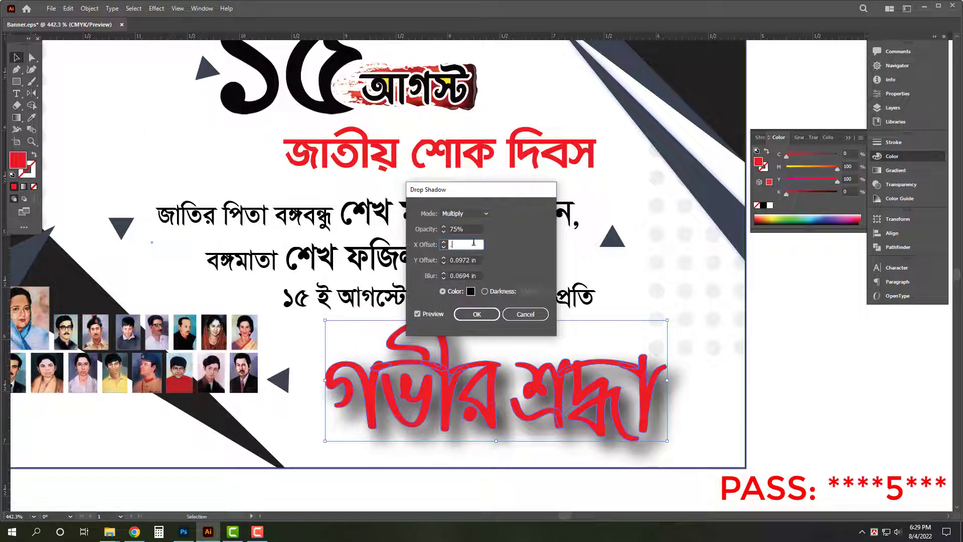
pyautogui.write('0.02')
pyautogui.press('Tab')
pyautogui.write('0.02')
pyautogui.press('Tab')
pyautogui.write('0.02')
pyautogui.press('Tab')
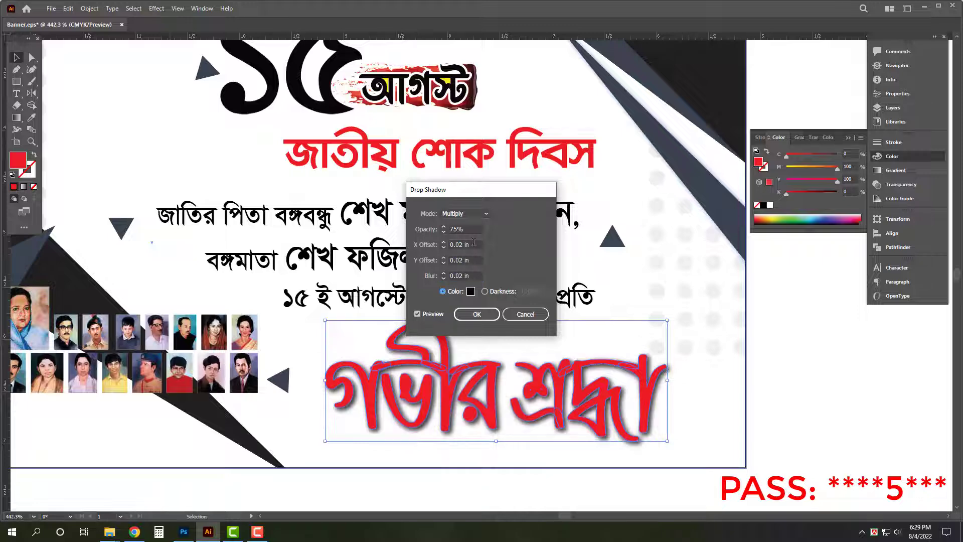
# Set the shadow's X offset, Y offset and blur to 0.03 in, apply it and expand the lettering's appearance
pyautogui.click(475, 245)
pyautogui.write('.0')
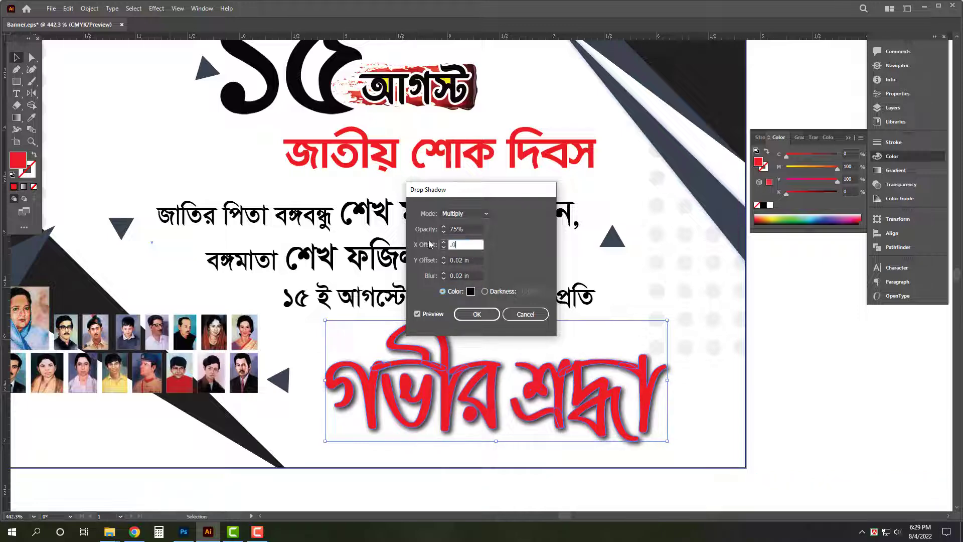
pyautogui.write('3')
pyautogui.press('Tab')
pyautogui.write('.03')
pyautogui.press('Tab')
pyautogui.write('.03')
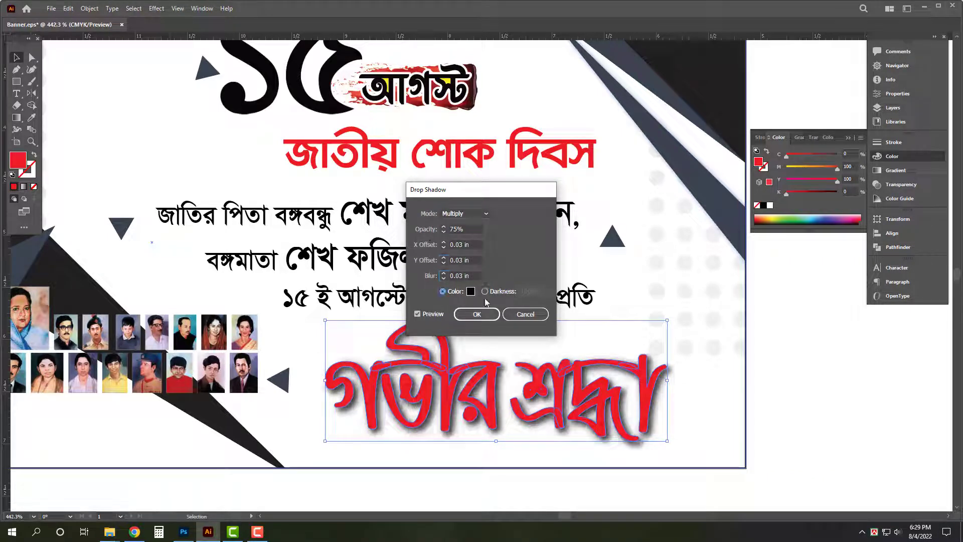
pyautogui.click(491, 314)
pyautogui.click(90, 8)
pyautogui.click(141, 138)
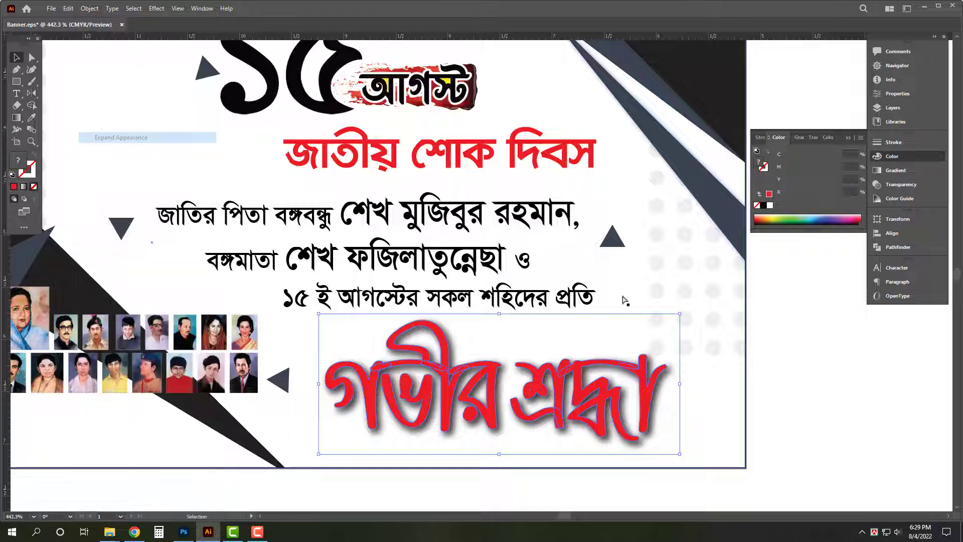
# Give the "গভীর শ্রদ্ধা" letter shapes an 8 pt white stroke with round joins
pyautogui.press('a')
pyautogui.click(893, 142)
pyautogui.click(804, 154)
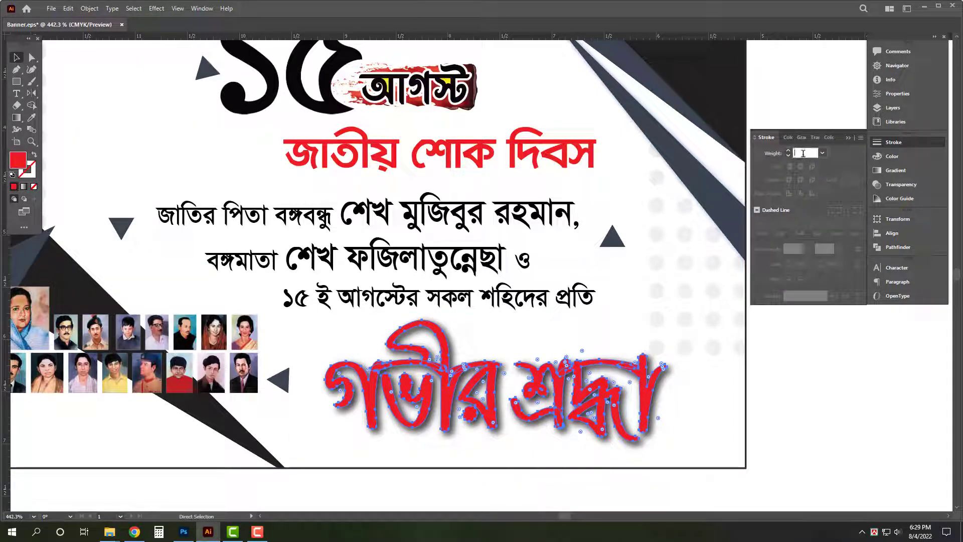
pyautogui.write('8')
pyautogui.press('Return')
pyautogui.press('v')
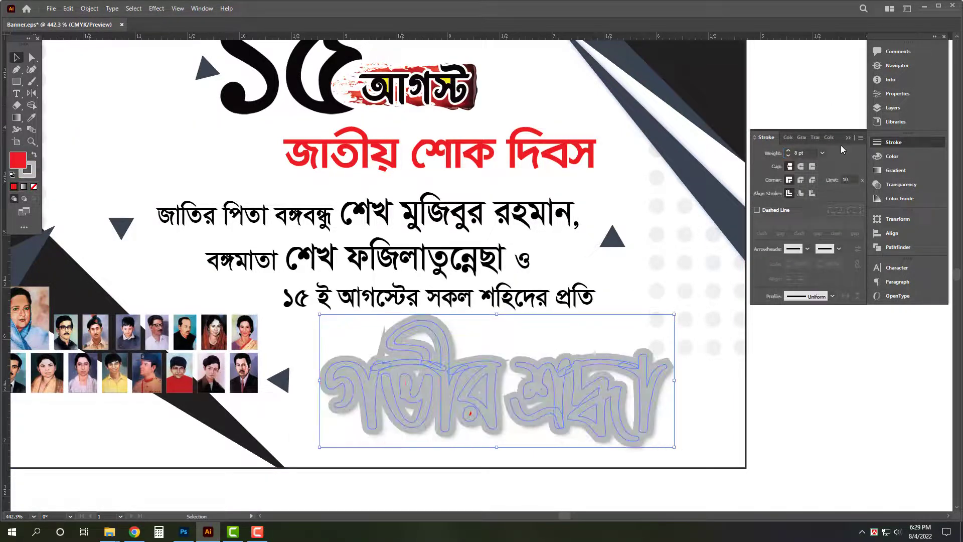
pyautogui.click(801, 180)
pyautogui.click(892, 156)
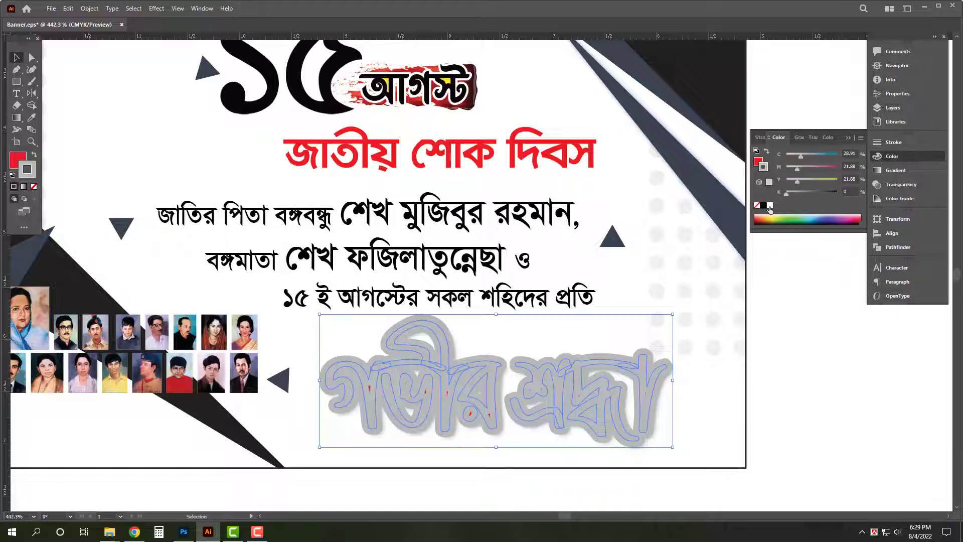
pyautogui.click(770, 205)
# Set the white stroke's weight to 3 pt and send the outlined lettering behind the red letters
pyautogui.click(902, 141)
pyautogui.click(803, 153)
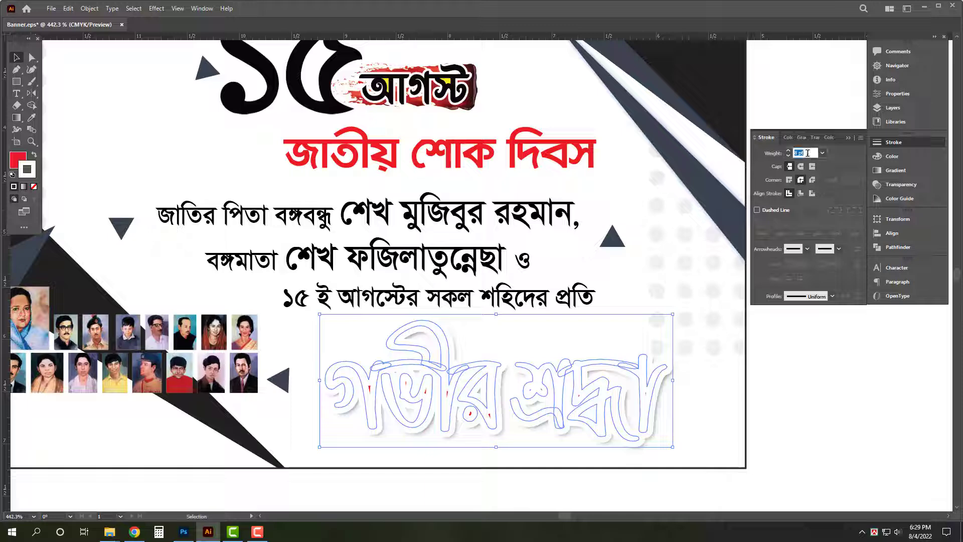
pyautogui.write('3')
pyautogui.press('Return')
pyautogui.press('a')
pyautogui.hotkey('ctrl', '[')
pyautogui.click(809, 419)
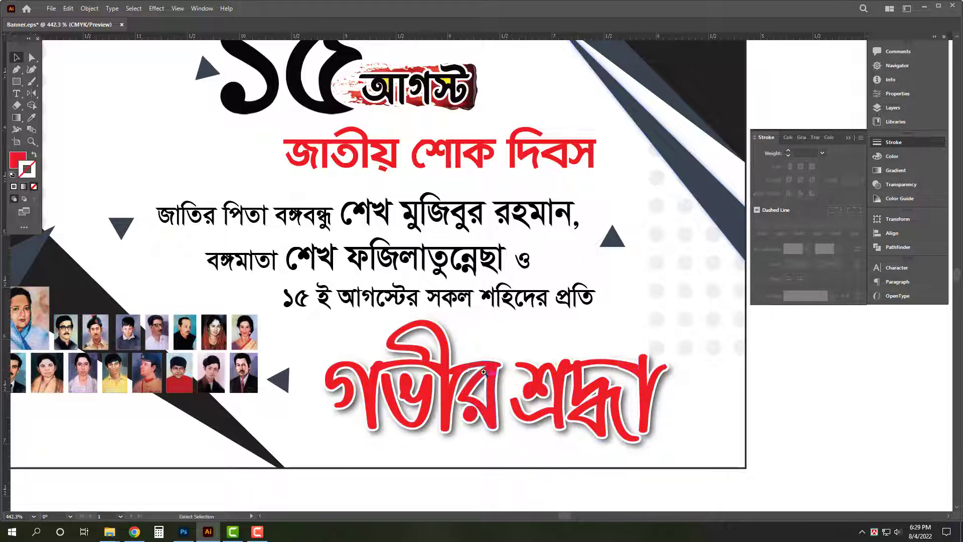
# Enlarge the red "জাতীয় শোক দিবস" heading slightly under the date heading
pyautogui.moveTo(490, 370); pyautogui.dragTo(437, 370)
pyautogui.moveTo(436, 229)
pyautogui.mouseDown()
pyautogui.moveTo(517, 306)
pyautogui.moveTo(535, 309)
pyautogui.moveTo(540, 227)
pyautogui.moveTo(521, 238)
pyautogui.mouseUp()
pyautogui.click(530, 252)
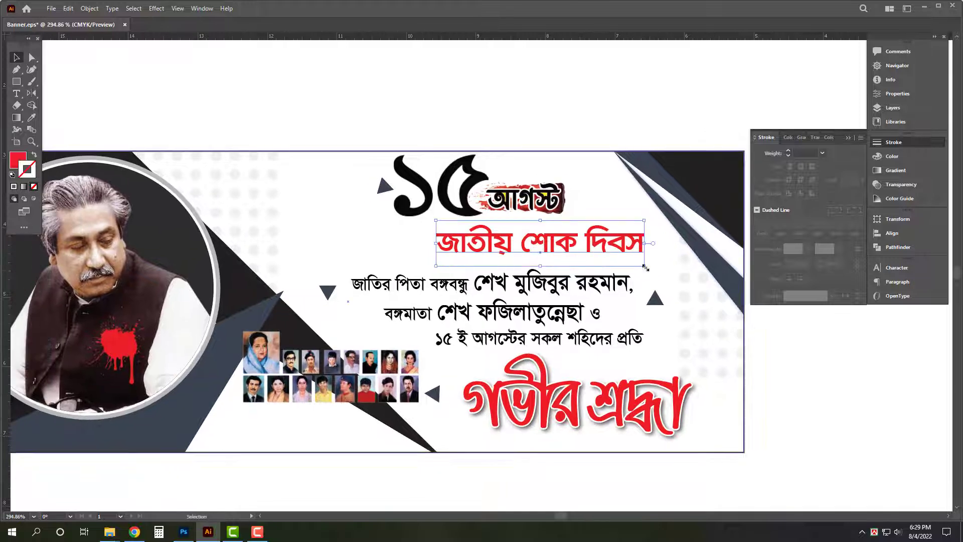
pyautogui.moveTo(646, 266); pyautogui.dragTo(665, 272)
pyautogui.moveTo(490, 217); pyautogui.dragTo(420, 216)
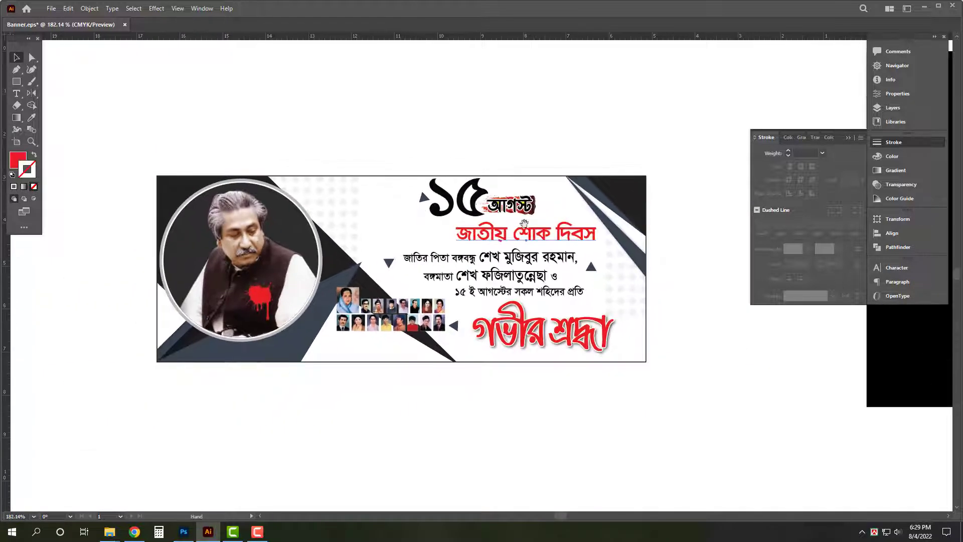
pyautogui.moveTo(523, 224); pyautogui.dragTo(448, 222)
# Bring image 5, the black ribbon, from the 15 August Poster Design folder onto the banner between the portrait and date heading
pyautogui.moveTo(109, 531)
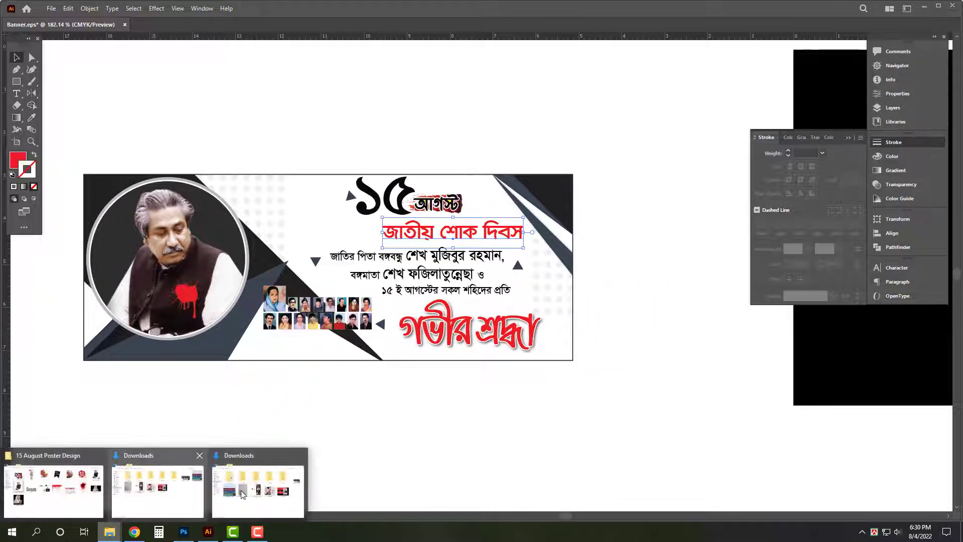
pyautogui.click(108, 500)
pyautogui.click(521, 129)
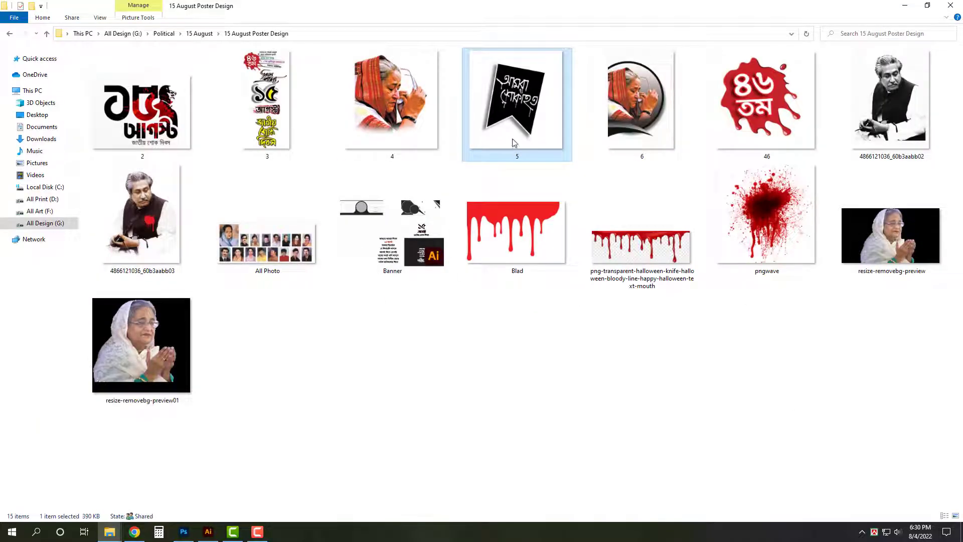
pyautogui.moveTo(515, 143); pyautogui.dragTo(291, 225)
pyautogui.moveTo(590, 224); pyautogui.dragTo(324, 219)
pyautogui.moveTo(279, 180); pyautogui.dragTo(368, 239)
pyautogui.moveTo(303, 251); pyautogui.dragTo(317, 236)
# Embed the linked black ribbon image in the document and nudge it slightly
pyautogui.click(898, 94)
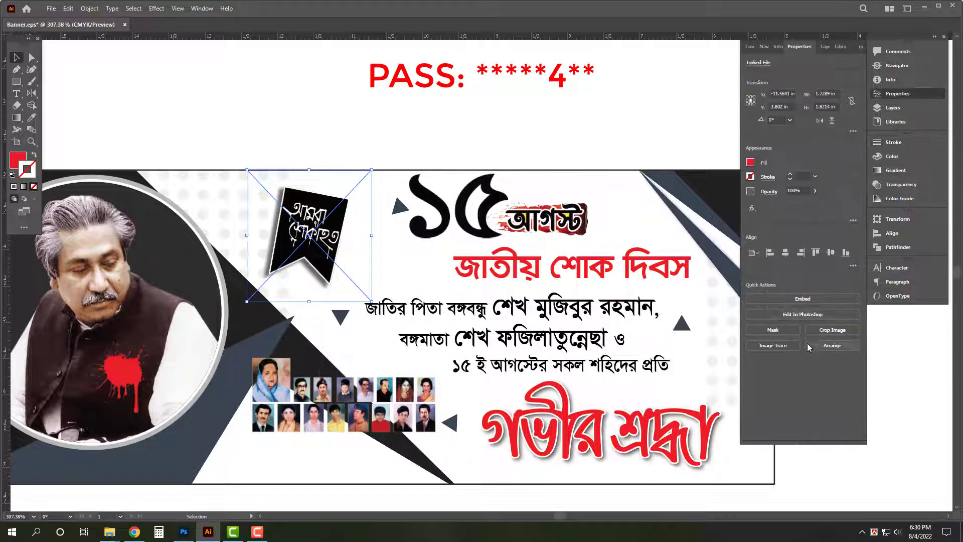
pyautogui.click(805, 298)
pyautogui.click(495, 410)
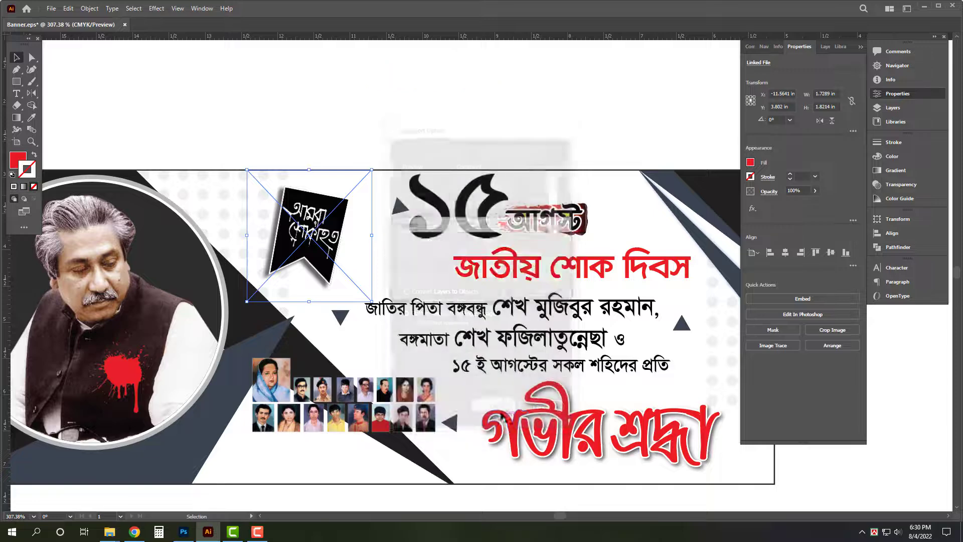
pyautogui.press('Tab')
pyautogui.moveTo(317, 229)
pyautogui.mouseDown()
pyautogui.moveTo(335, 214)
pyautogui.moveTo(317, 232)
pyautogui.mouseUp()
# Copy the first two tribute lines to the banner's dark upper-right corner, scaled down and left-aligned
pyautogui.click(535, 138)
pyautogui.moveTo(535, 138)
pyautogui.mouseDown()
pyautogui.moveTo(462, 140)
pyautogui.moveTo(546, 143)
pyautogui.mouseUp()
pyautogui.moveTo(576, 285); pyautogui.dragTo(617, 93)
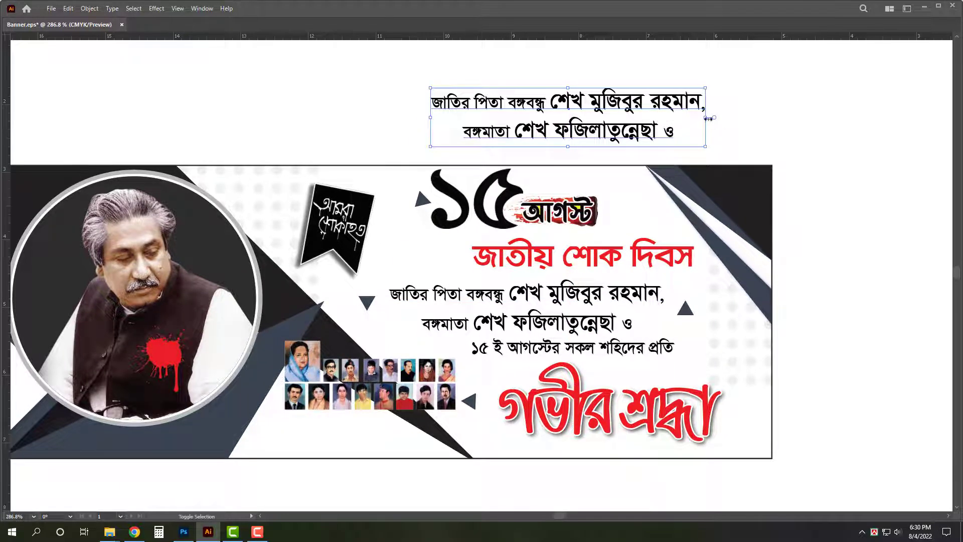
pyautogui.moveTo(709, 119); pyautogui.dragTo(622, 118)
pyautogui.moveTo(585, 116); pyautogui.dragTo(729, 190)
pyautogui.moveTo(727, 189); pyautogui.dragTo(657, 227)
pyautogui.hotkey('ctrl', 'shift', 'l')
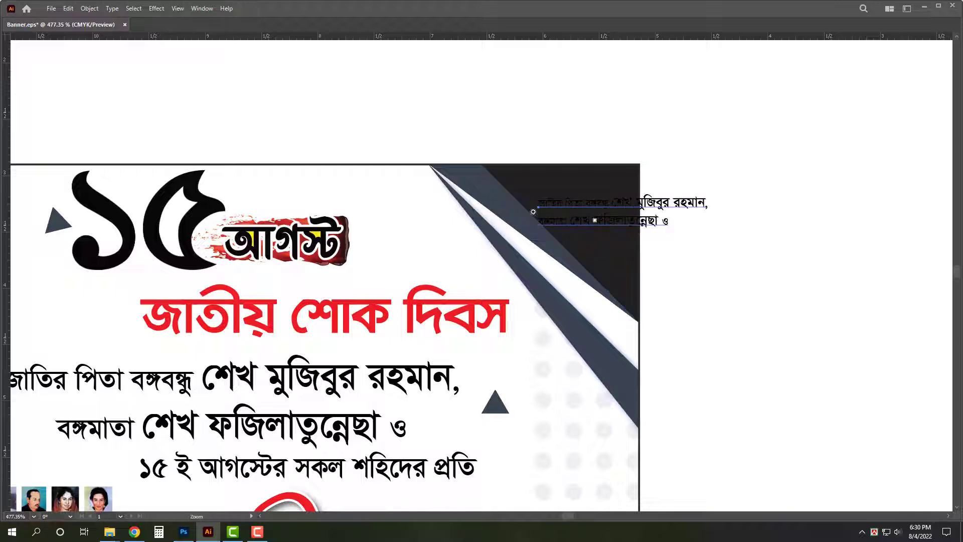
# Fill the copied text lines with white and move them fully inside the dark upper-right corner
pyautogui.moveTo(535, 209); pyautogui.dragTo(598, 216)
pyautogui.press('Tab')
pyautogui.click(893, 157)
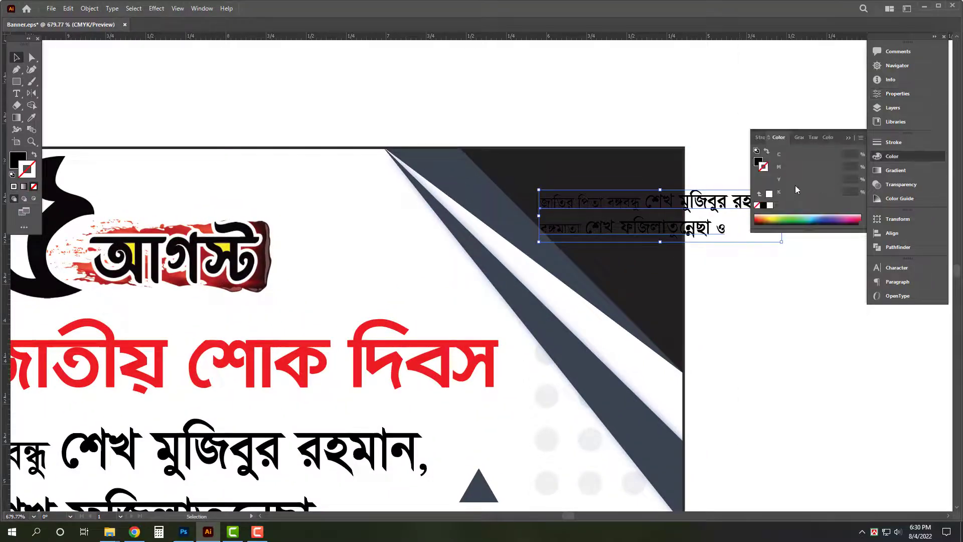
pyautogui.click(760, 161)
pyautogui.click(770, 204)
pyautogui.moveTo(605, 210); pyautogui.dragTo(633, 210)
pyautogui.moveTo(633, 210); pyautogui.dragTo(413, 251)
pyautogui.moveTo(413, 251); pyautogui.dragTo(417, 221)
# Replace the copied white text with the two lines "জয় বাংলা" and "জয় বঙ্গবন্ধু"
pyautogui.doubleClick(417, 222)
pyautogui.hotkey('ctrl', 'a')
pyautogui.hotkey('ctrl', 'alt', 'b')
pyautogui.write('জয়')
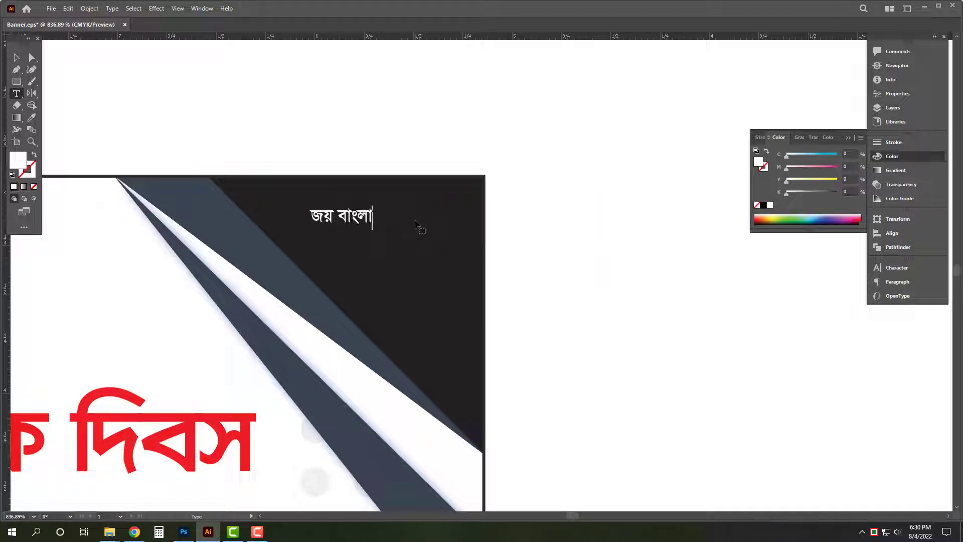
pyautogui.write('জয় বঙ')
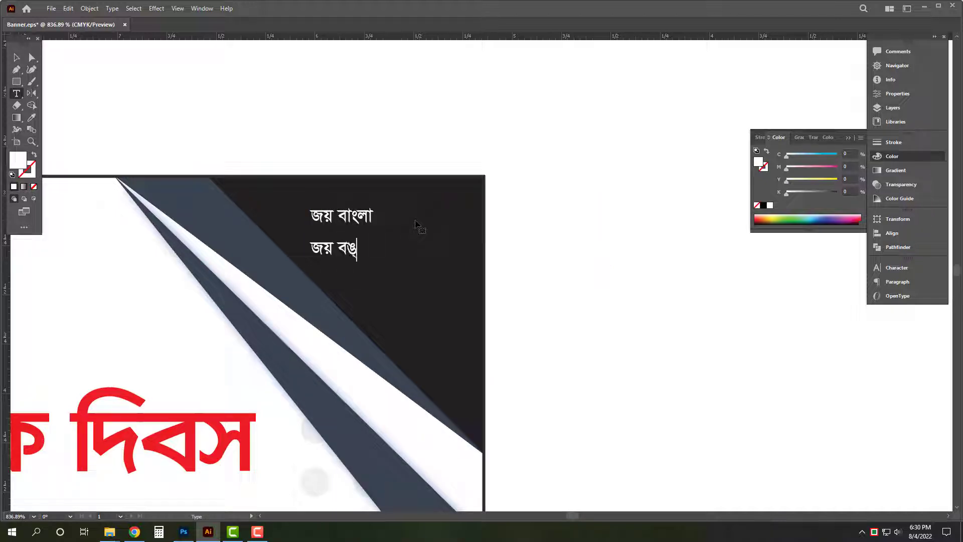
pyautogui.press('BackSpace')
pyautogui.press('Escape')
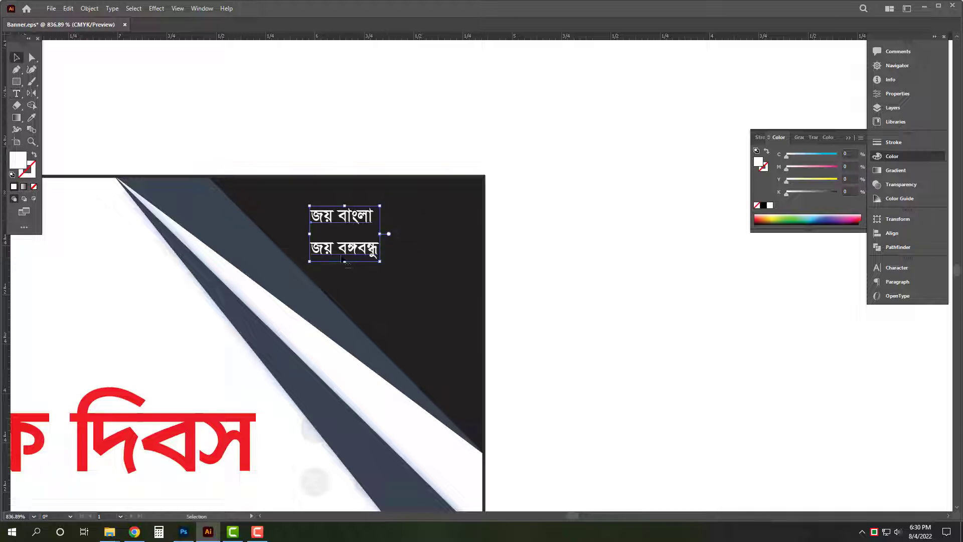
# Enlarge the two white slogan lines in the dark corner and underline them
pyautogui.moveTo(307, 263); pyautogui.dragTo(355, 297)
pyautogui.scroll(2, 331, 281)
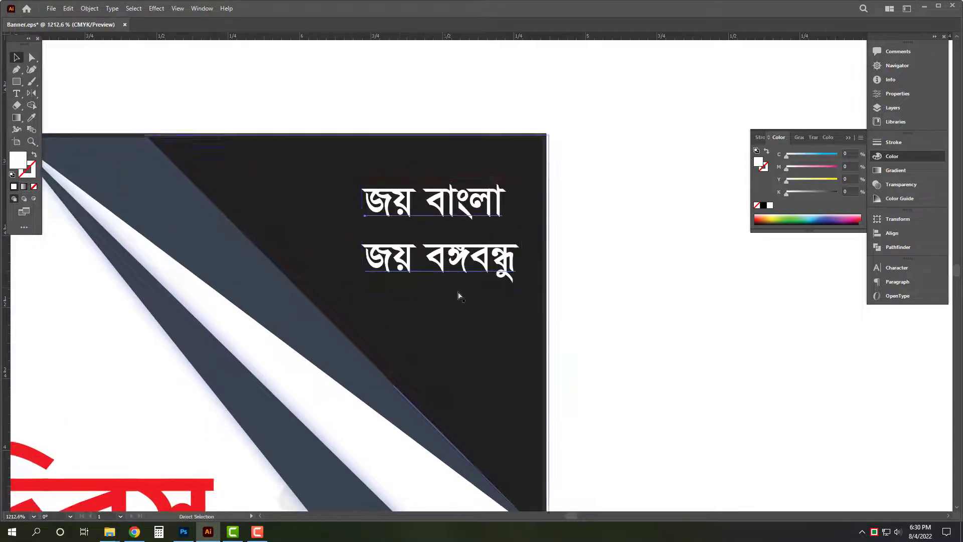
pyautogui.click(897, 268)
pyautogui.click(843, 366)
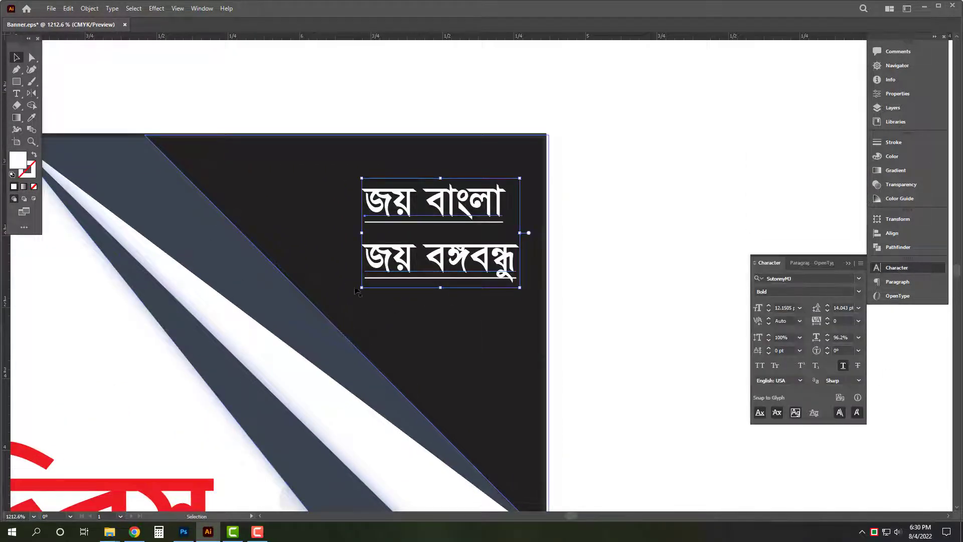
pyautogui.moveTo(362, 289); pyautogui.dragTo(346, 296)
pyautogui.moveTo(307, 235); pyautogui.dragTo(321, 235)
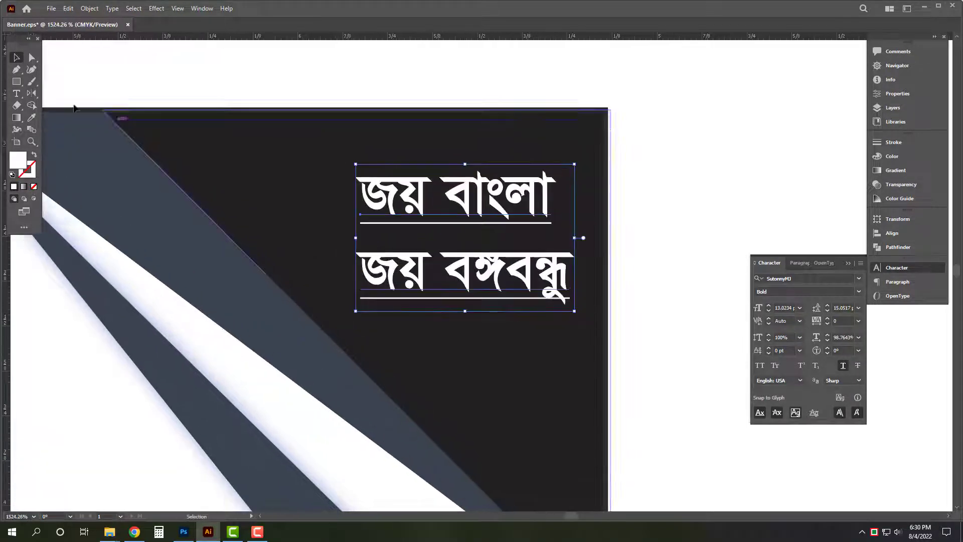
# Draw a small white square before the "জয় বাংলা" line and rotate it into a diamond
pyautogui.click(16, 83)
pyautogui.moveTo(309, 199); pyautogui.dragTo(330, 220)
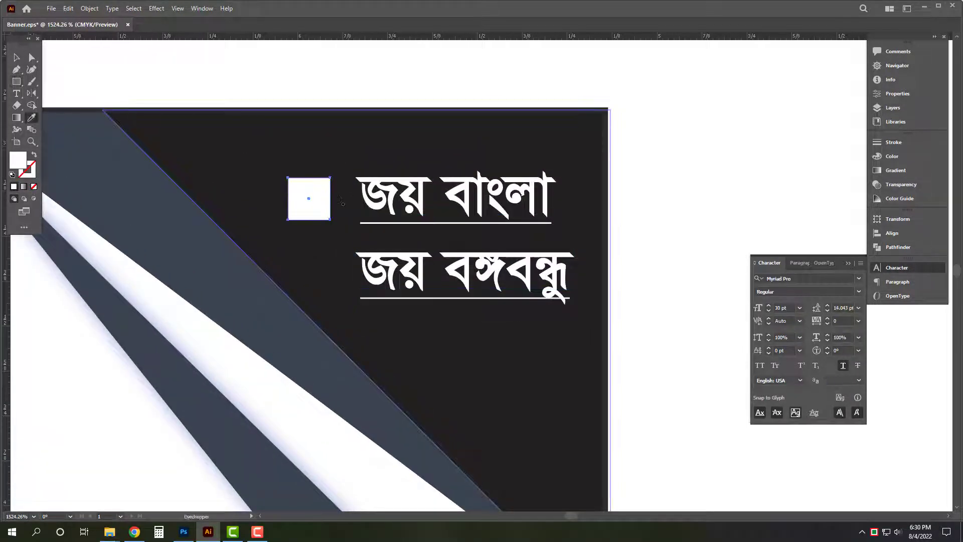
pyautogui.press('i')
pyautogui.press('v')
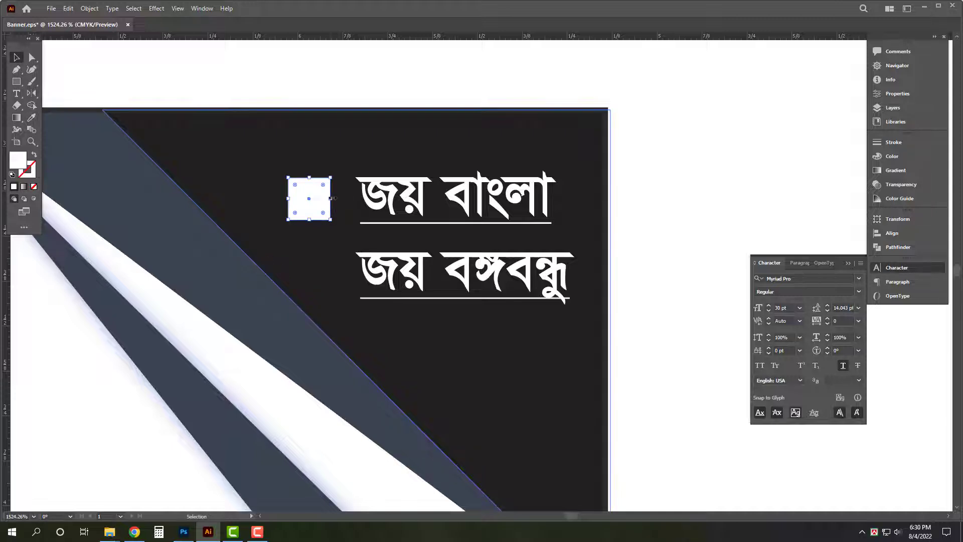
pyautogui.moveTo(336, 198); pyautogui.dragTo(331, 250)
pyautogui.moveTo(340, 198); pyautogui.dragTo(335, 199)
# Duplicate the white diamond so the copy overlaps it, and fill the copy with the corner stripe's slate blue
pyautogui.moveTo(298, 188); pyautogui.dragTo(351, 216)
pyautogui.moveTo(291, 208); pyautogui.dragTo(314, 216)
pyautogui.press('i')
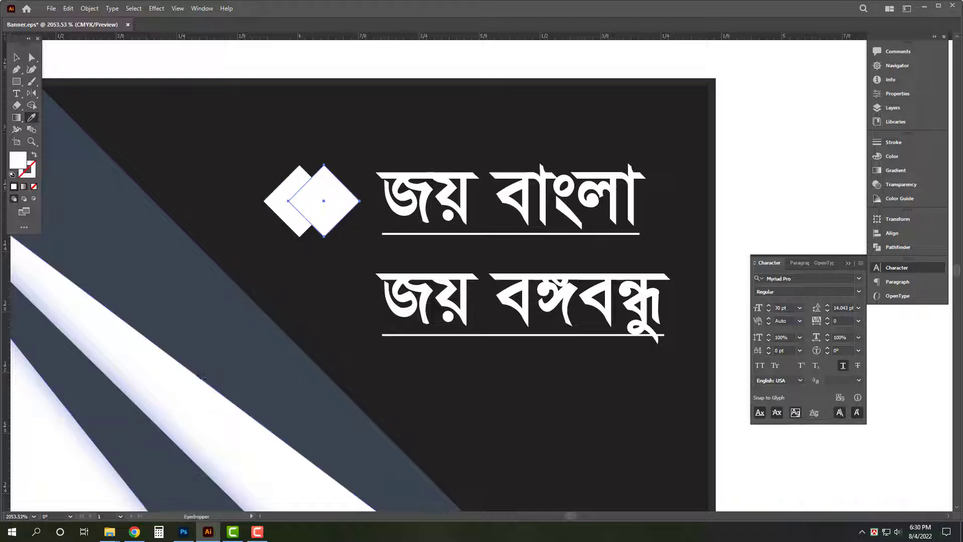
pyautogui.click(230, 332)
pyautogui.press('v')
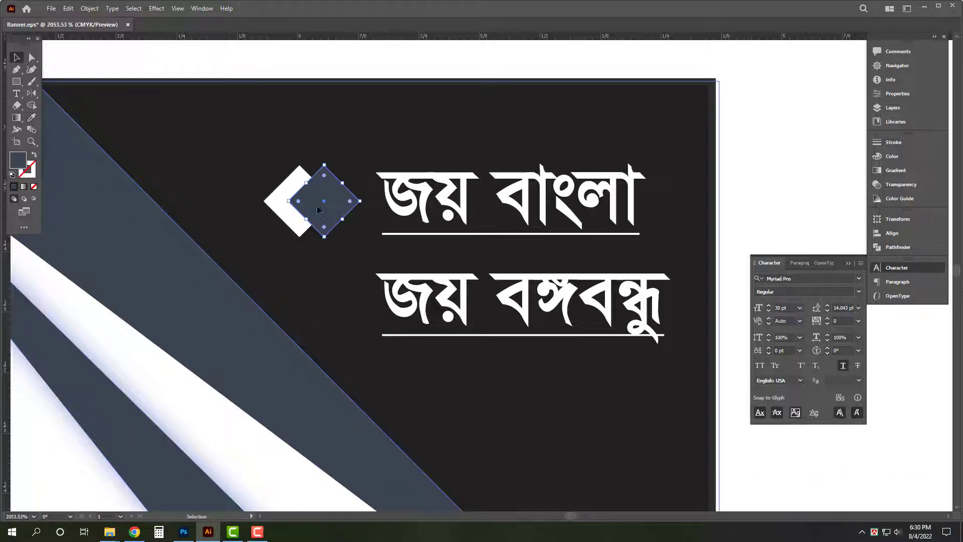
# Select both diamonds and move them into place as a marker for the slogan text
pyautogui.keyDown('shift'); pyautogui.click(278, 201); pyautogui.keyUp('shift')
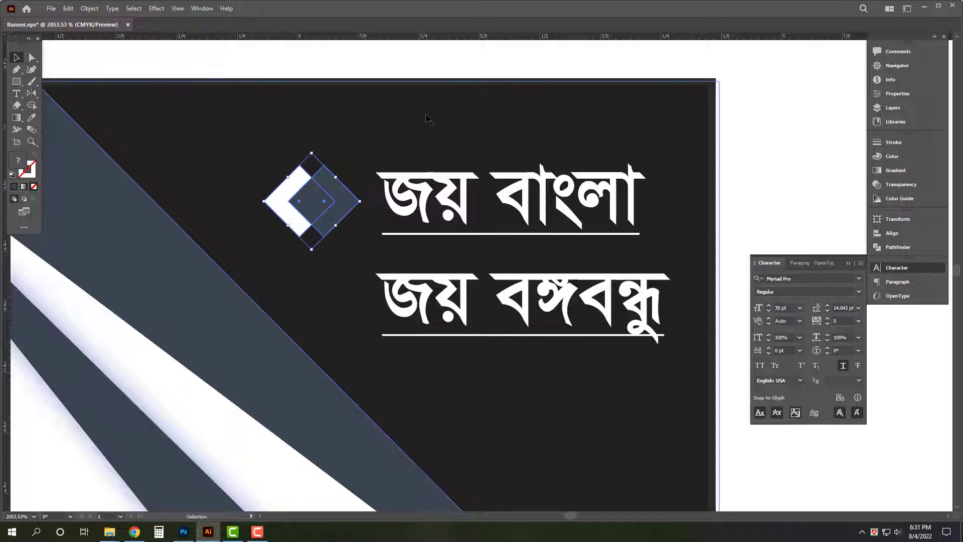
pyautogui.moveTo(329, 208); pyautogui.dragTo(604, 178)
pyautogui.scroll(-12, 337, 276)
pyautogui.scroll(-10, 592, 261)
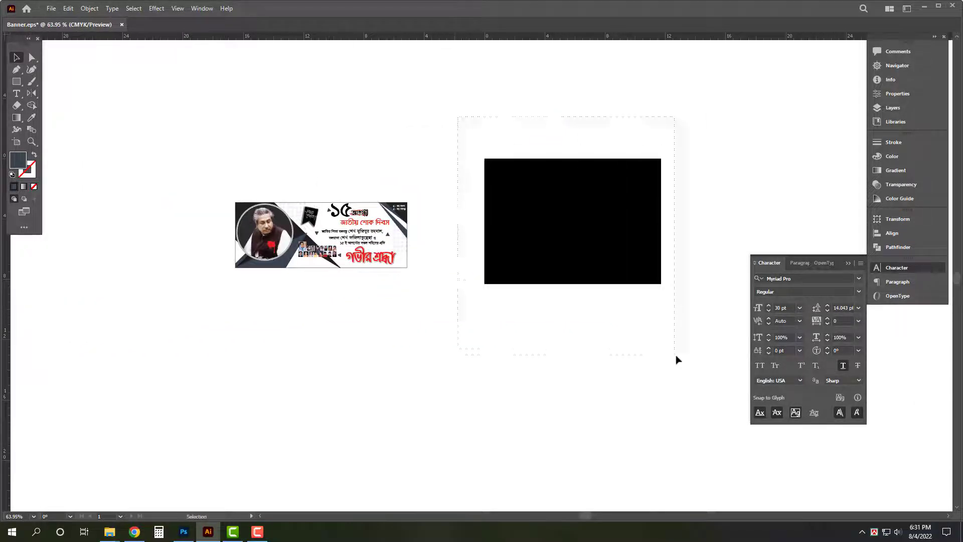
# Inspect the finished banner up close with the panels hidden, checking the portraits, headings and corner slogans
pyautogui.scroll(8, 412, 303)
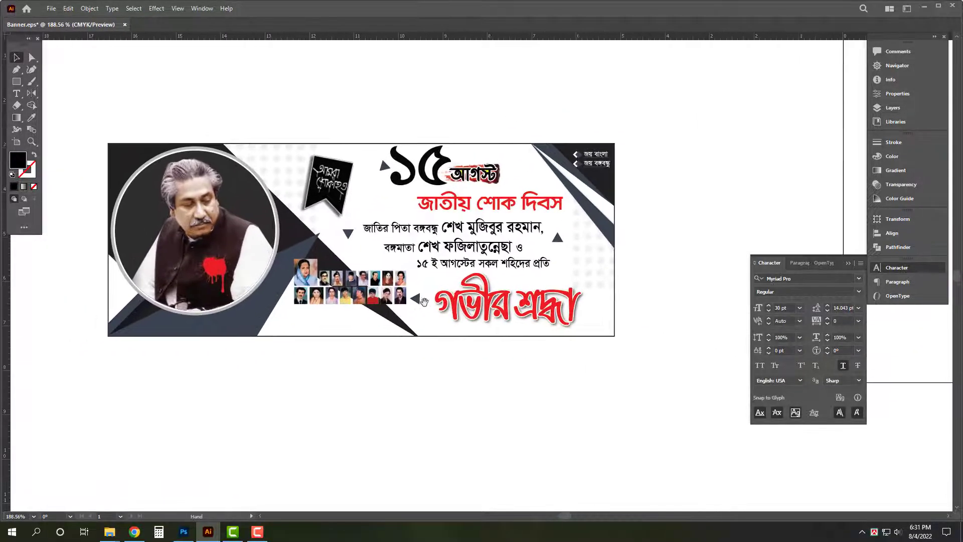
pyautogui.scroll(1, 424, 301)
pyautogui.click(400, 305)
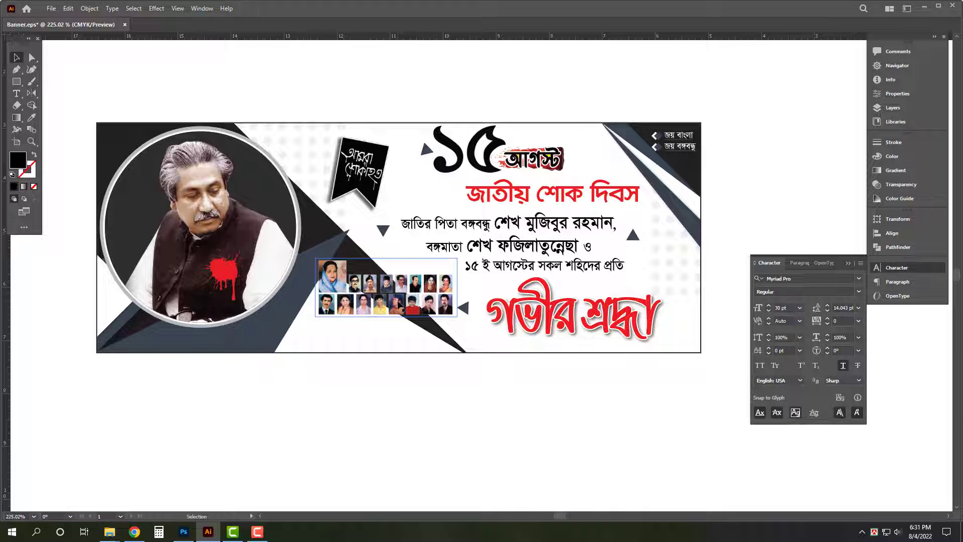
pyautogui.click(385, 105)
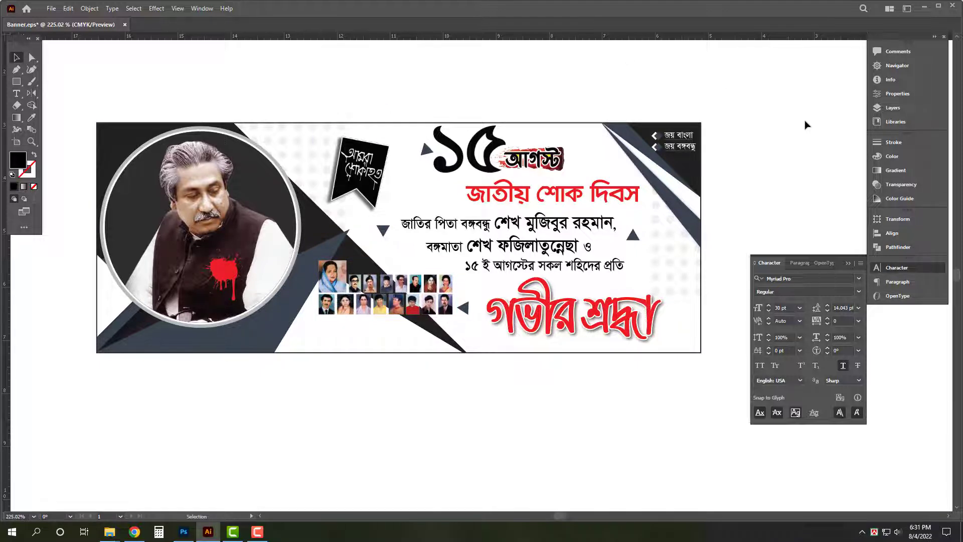
pyautogui.press('Tab')
pyautogui.moveTo(322, 216); pyautogui.dragTo(545, 265)
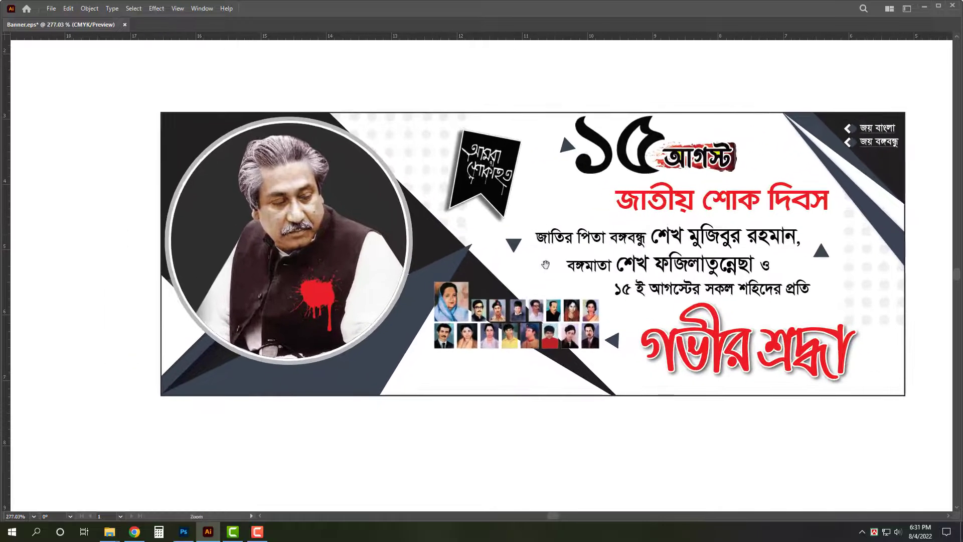
pyautogui.moveTo(621, 277); pyautogui.dragTo(579, 264)
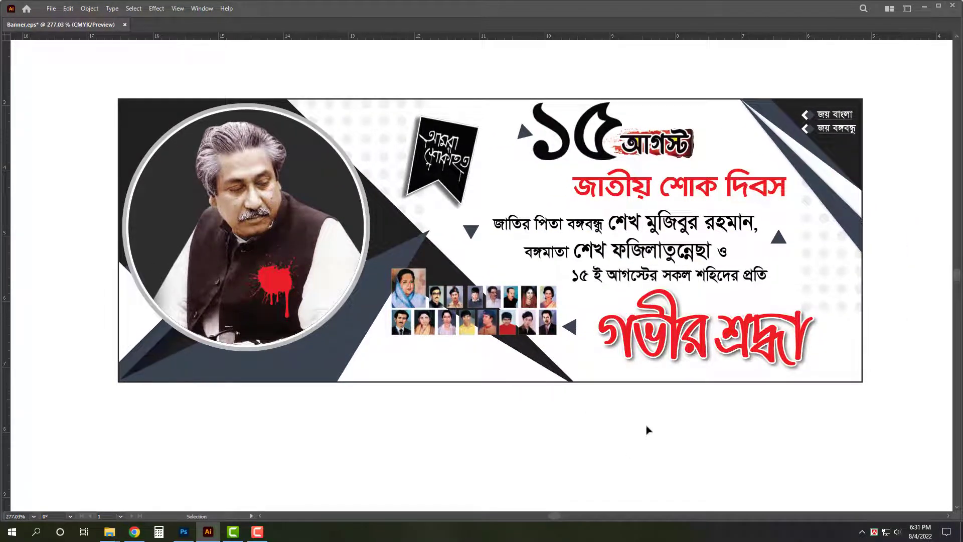
# Save the banner under the new name "15 August Banner ___ 2022" as an Illustrator EPS in the 15 August Poster Design folder
pyautogui.hotkey('ctrl', 'shift', 's')
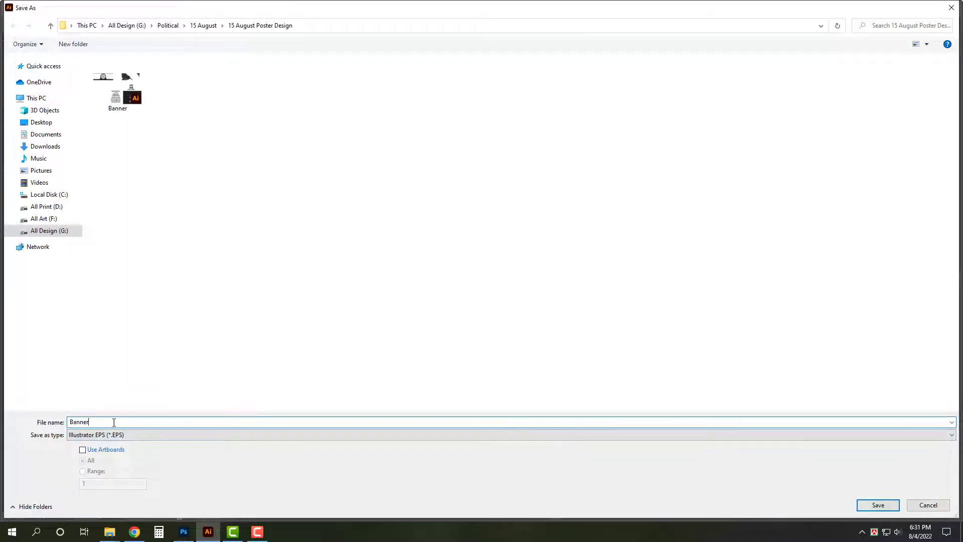
pyautogui.hotkey('ctrl', 'a')
pyautogui.write('1')
pyautogui.press('Return')
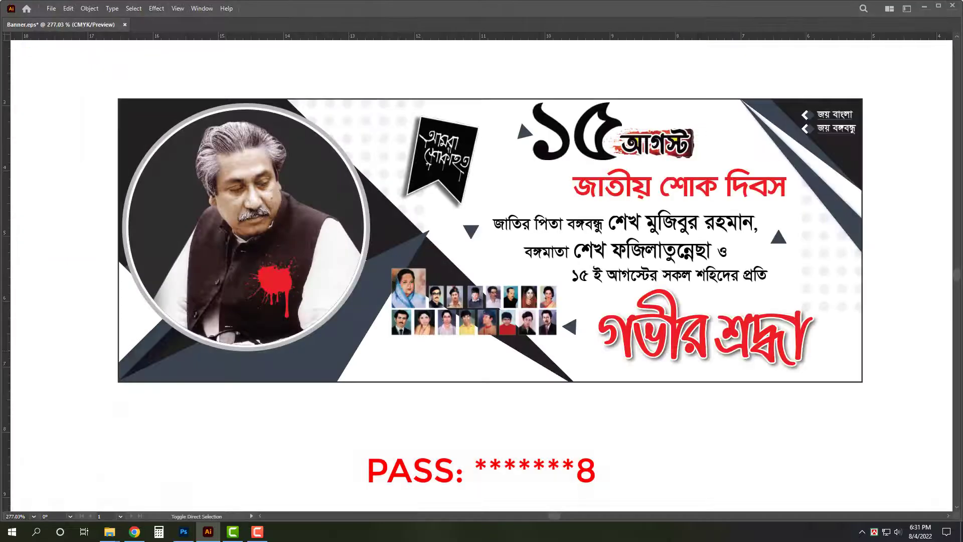
# Choose the Custom transparency preset in the EPS options and complete the save
pyautogui.click(455, 215)
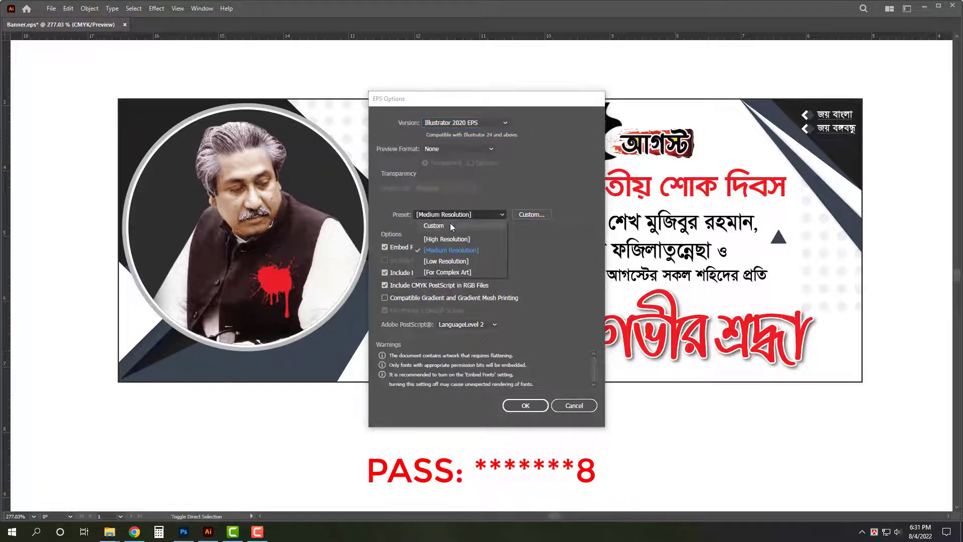
pyautogui.click(450, 223)
pyautogui.click(526, 406)
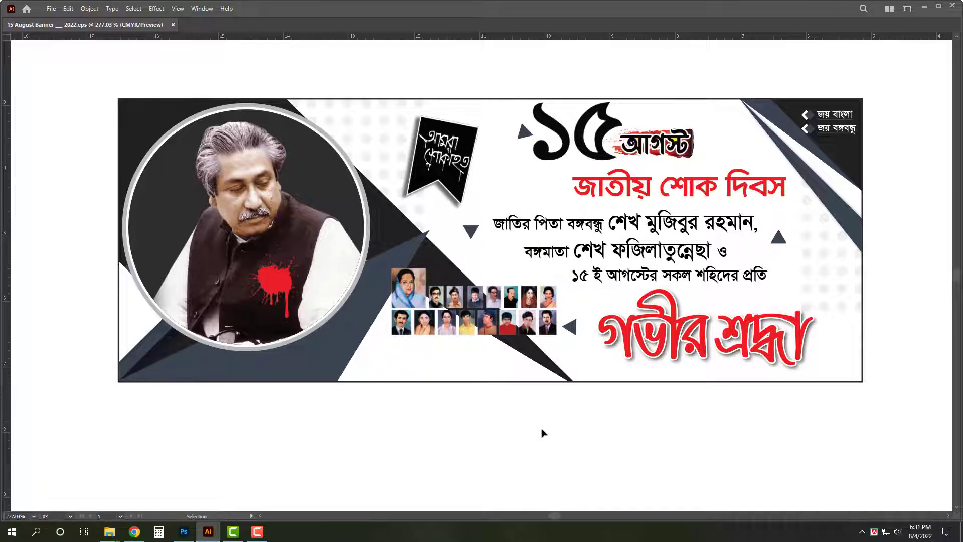
# Bring the hidden panels back and leave Illustrator for the desktop
pyautogui.press('Tab')
pyautogui.hotkey('ctrl', '-')
pyautogui.hotkey('ctrl', '-')
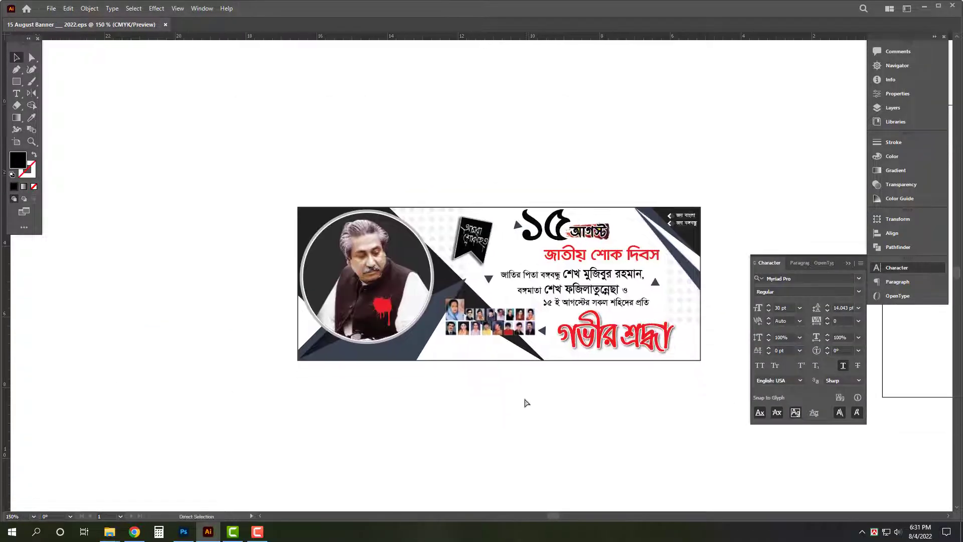
pyautogui.hotkey('ctrl', 'q')
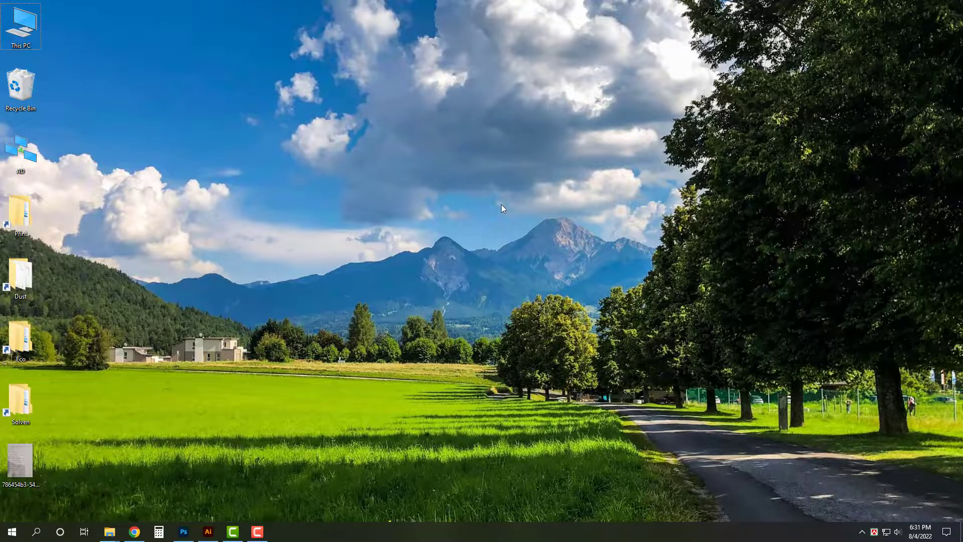